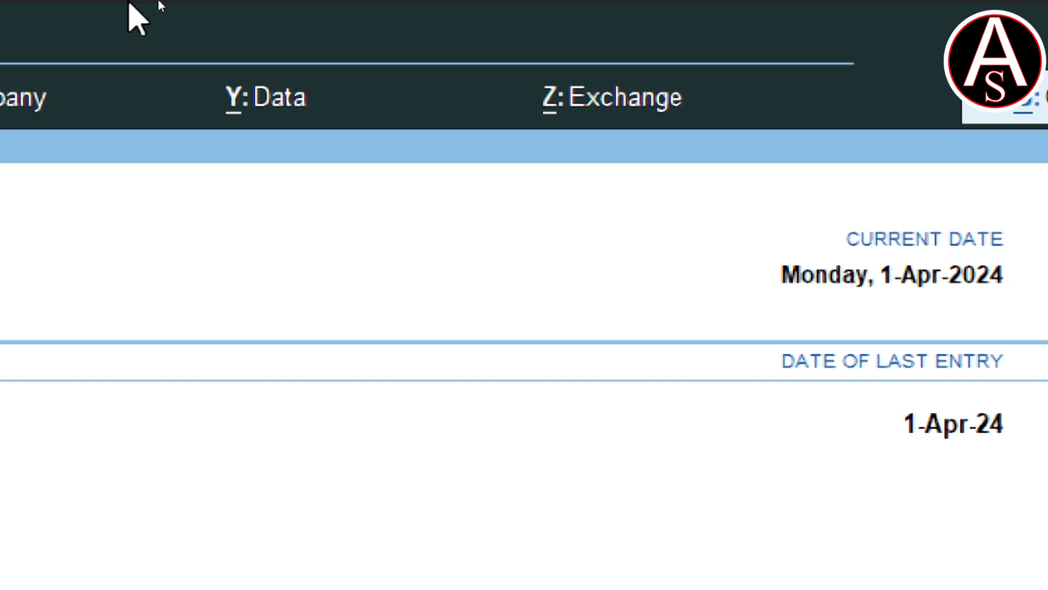
- Start a company backup and set the destination path to the data backup folder on the Desktop
key("alt+y")
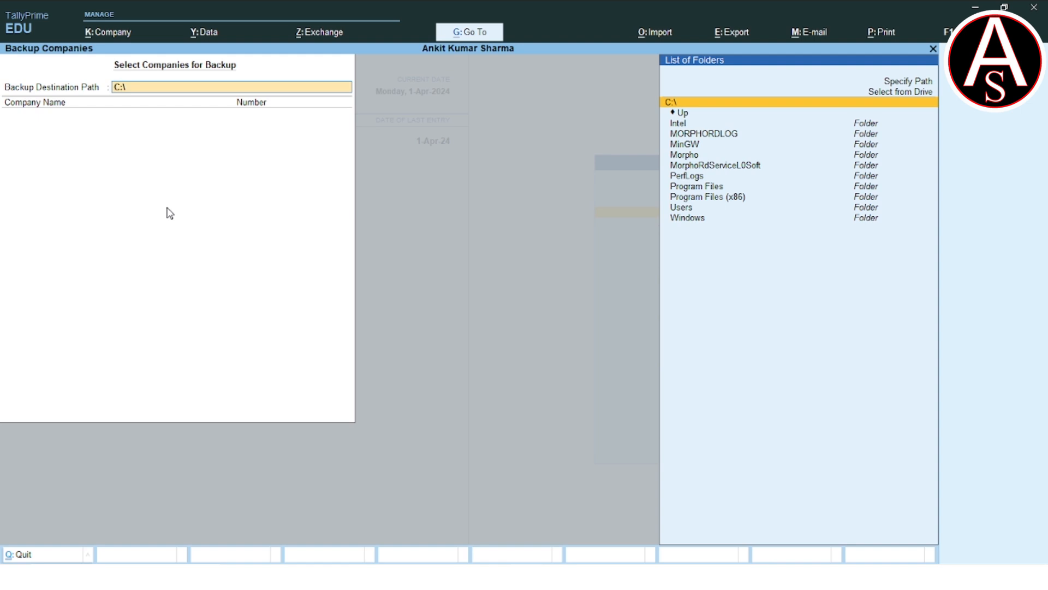
key("Up")
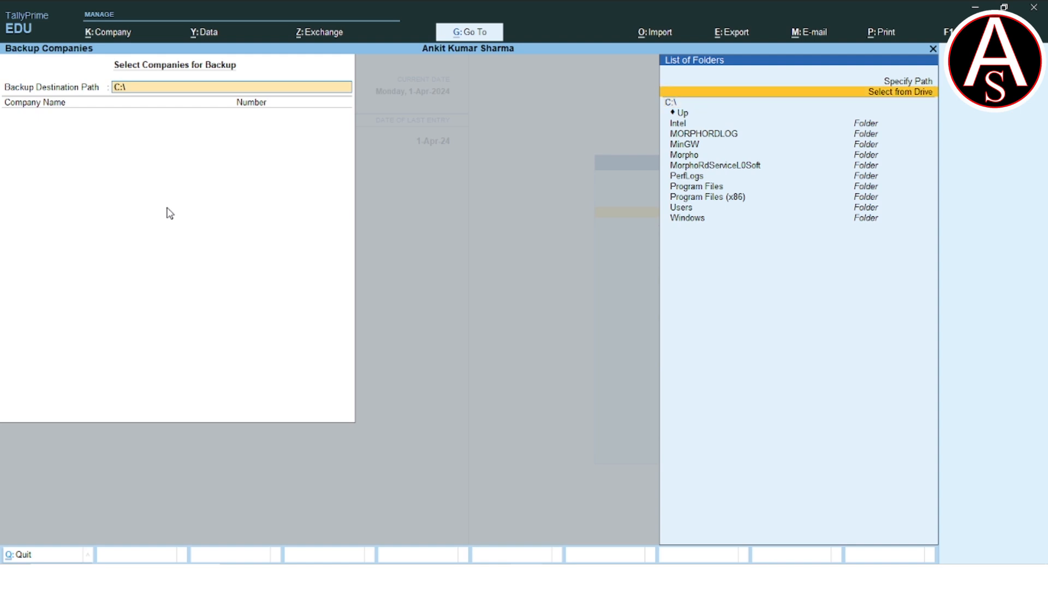
key("Return")
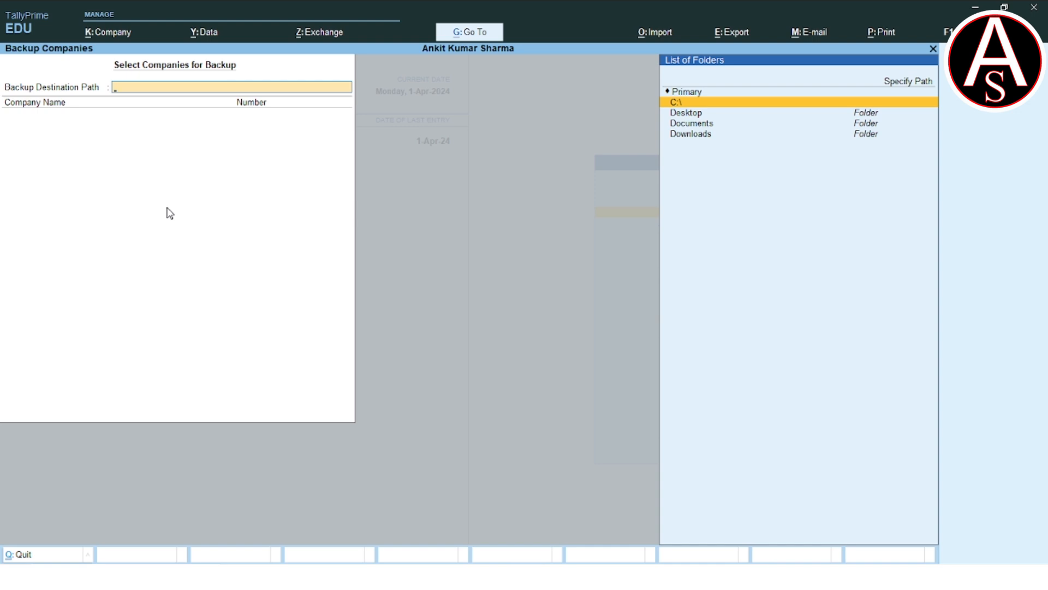
key("Down")
key("Return")
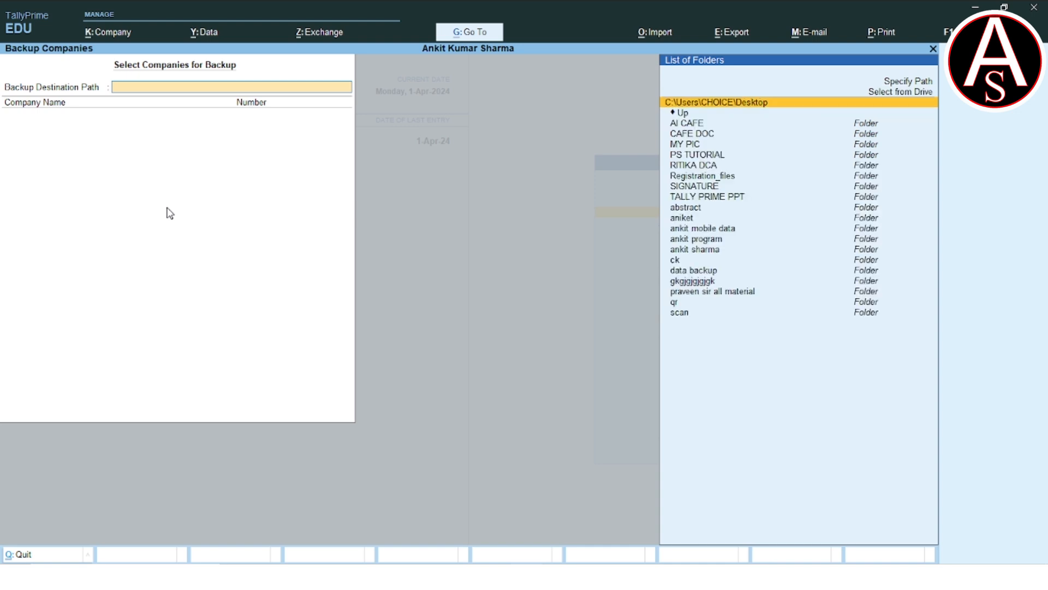
key("Down")
key("Down")
key("Down")
key("Down")
key("Down")
key("Down")
key("Down")
key("Down")
key("Down")
key("Down")
key("Down")
key("Down")
key("Down")
key("Down")
key("Down")
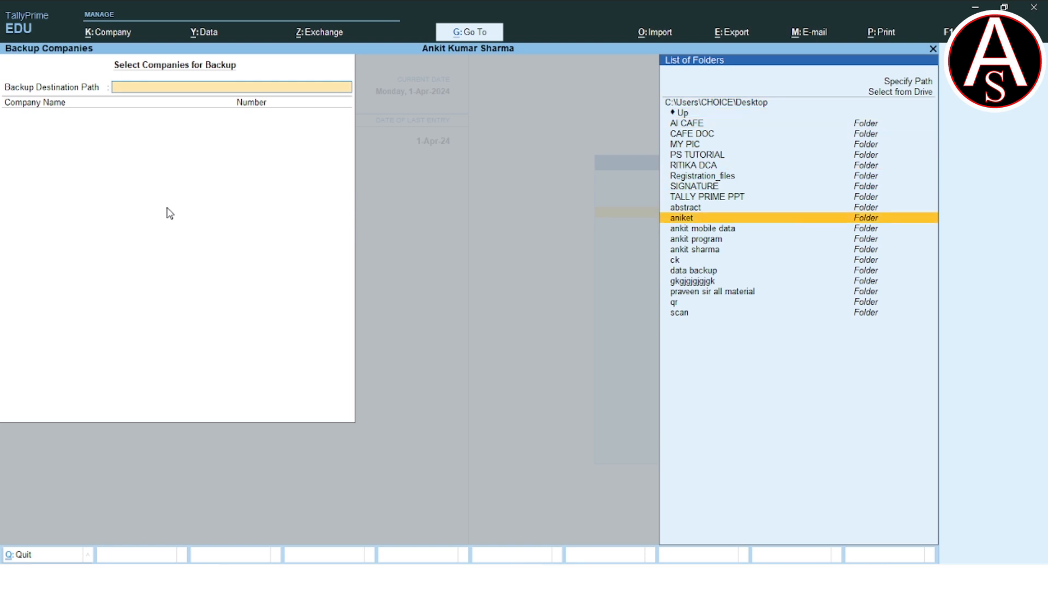
key("Down")
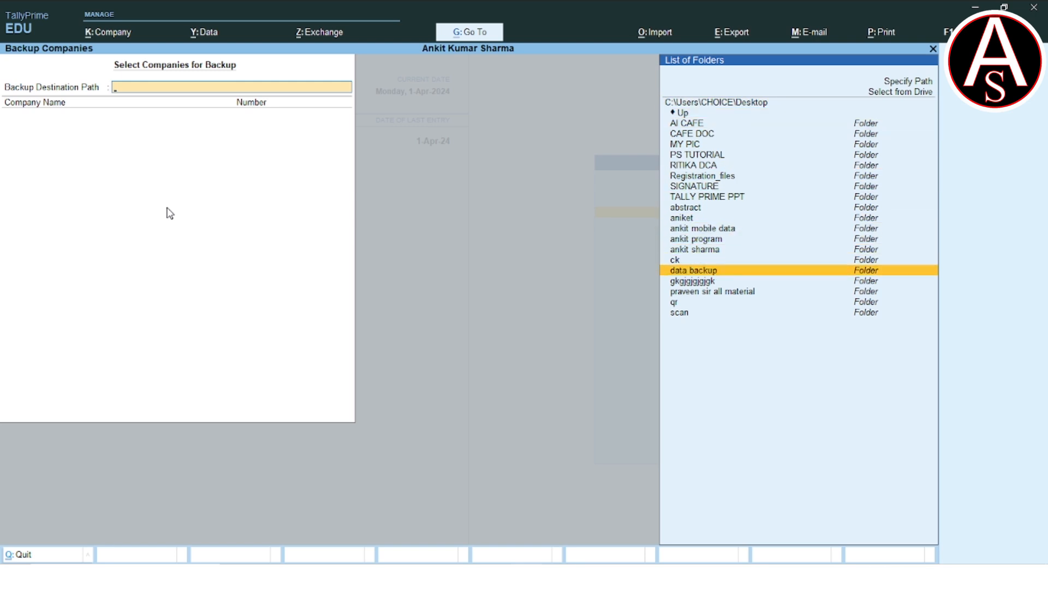
key("Return")
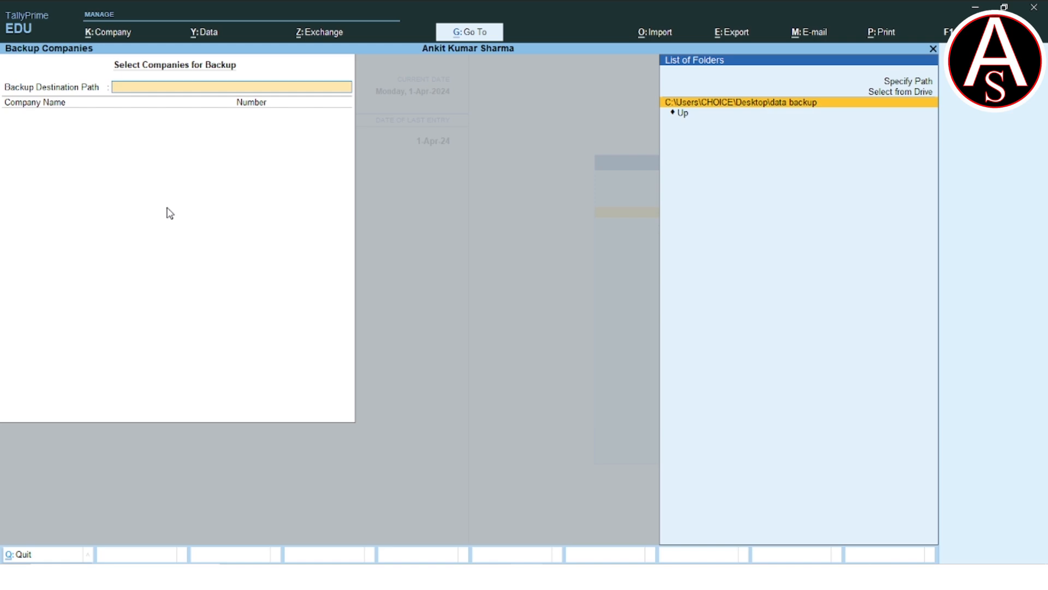
key("Return")
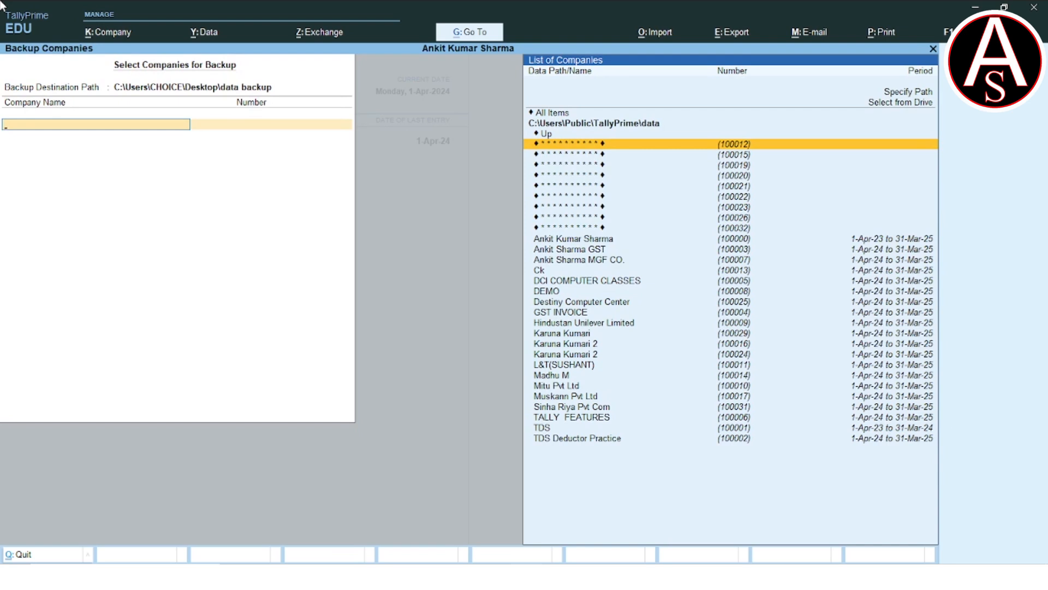
- Add the DEMO company to the list of companies for backup
key("Down")
key("Down")
key("Down")
key("Down")
key("Down")
key("Down")
key("Down")
key("Down")
key("Down")
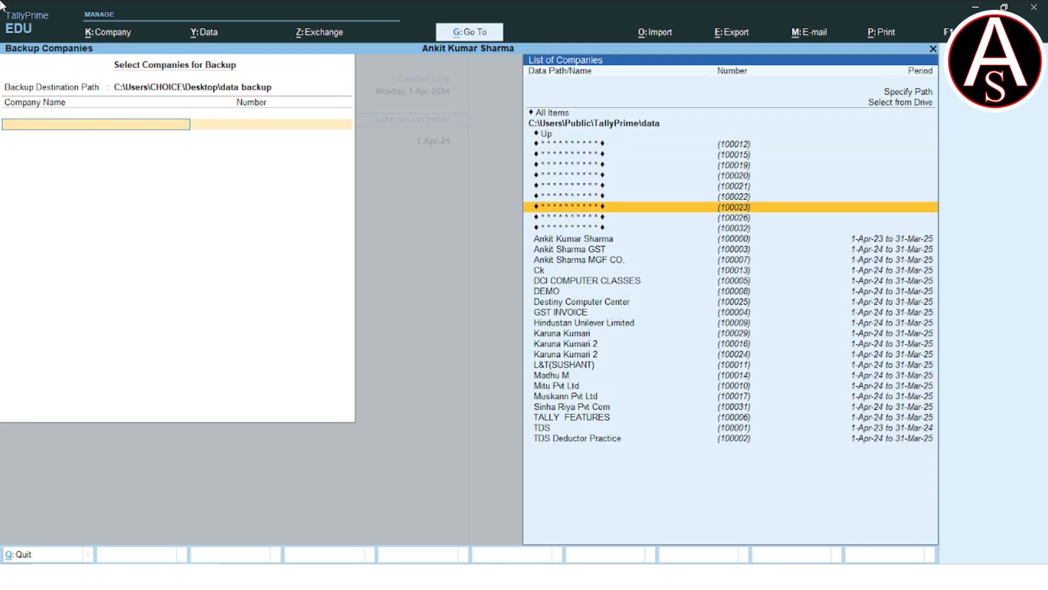
key("Down")
key("Down")
key("Down")
key("Down")
key("Down")
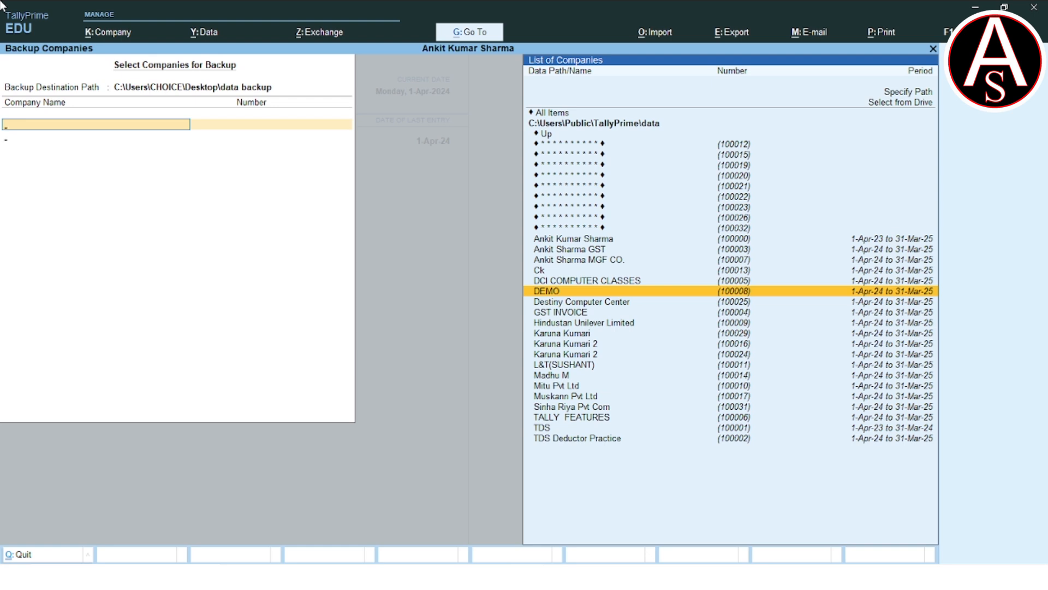
key("Return")
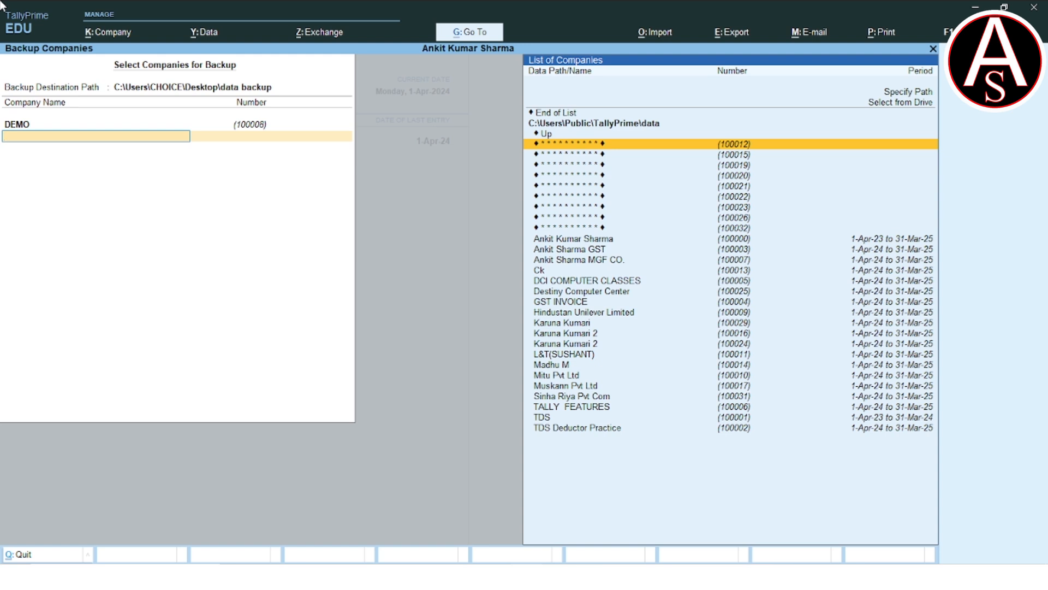
- Add DCI COMPUTER CLASSES to the list of companies for backup
key("Down")
key("Down")
key("Down")
key("Down")
key("Down")
key("Down")
key("Down")
key("Down")
key("Down")
key("Down")
key("Down")
key("Down")
key("Down")
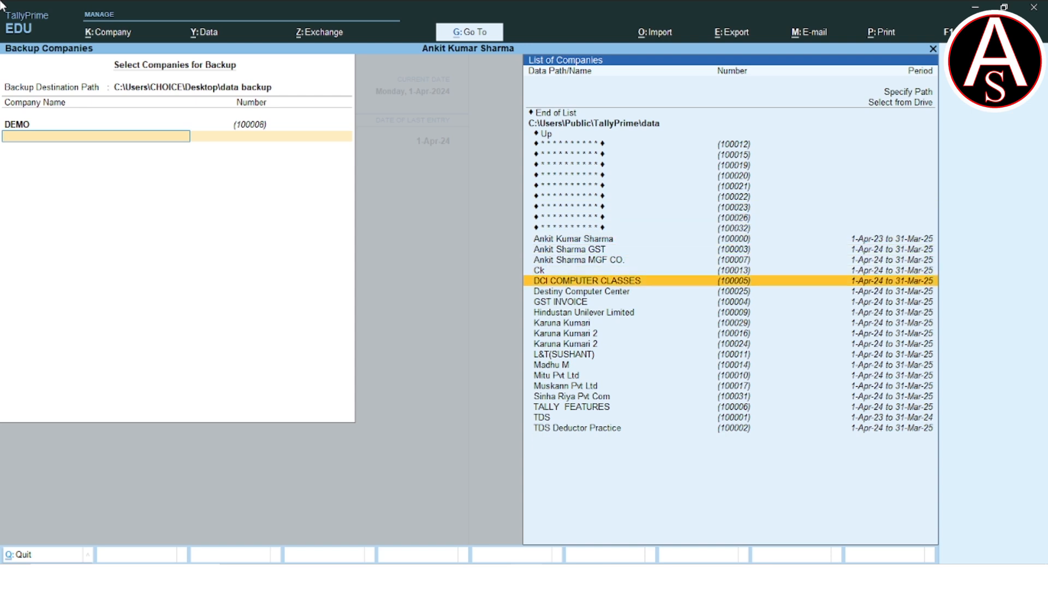
key("Return")
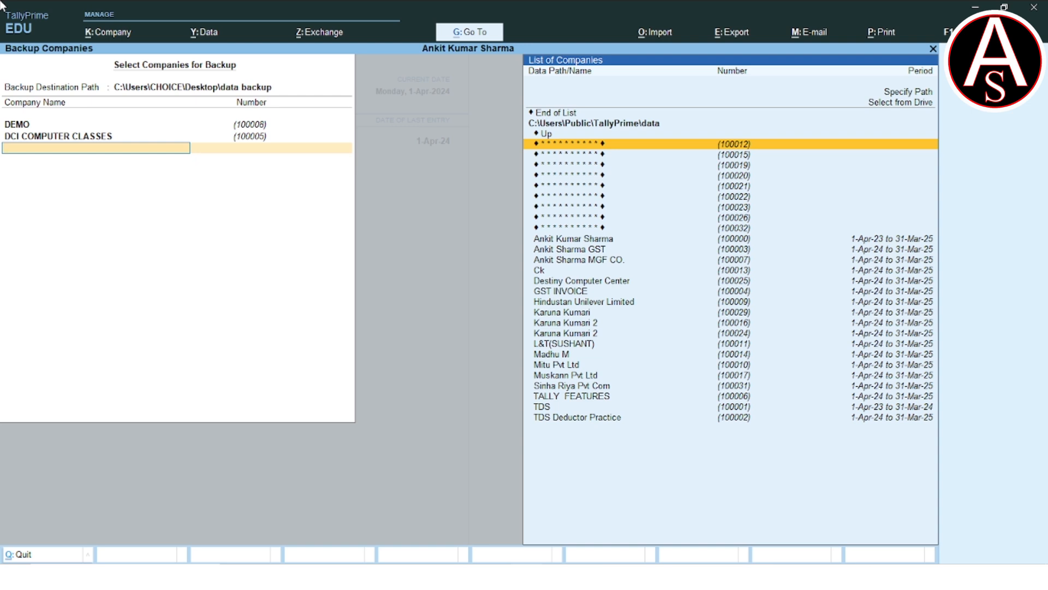
- Remove DCI COMPUTER CLASSES from the backup list, keeping only DEMO
key("Up")
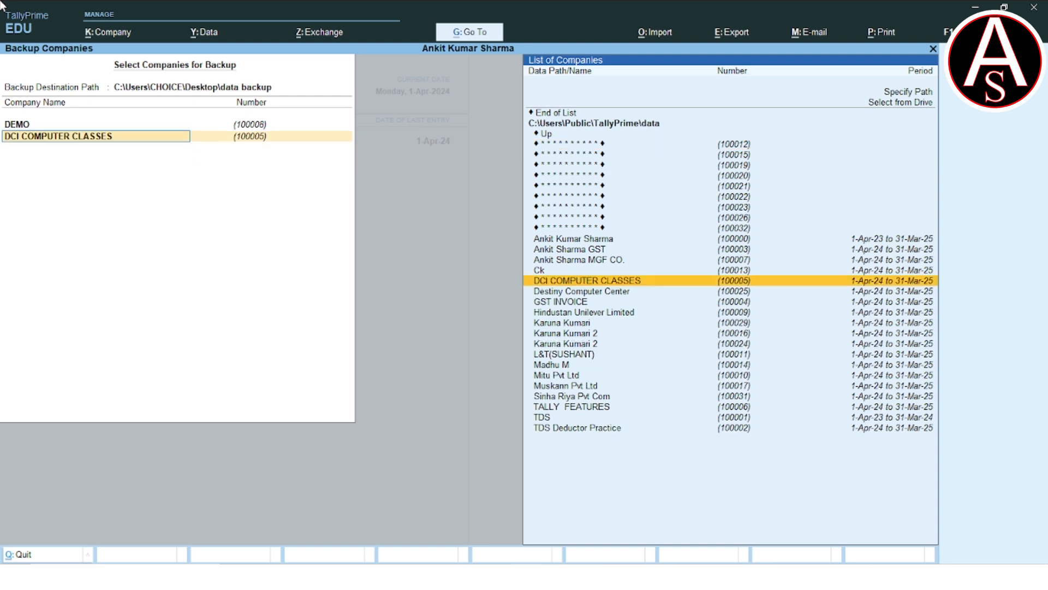
key("Up")
key("Up")
key("Up")
key("Up")
key("Up")
key("Up")
key("Up")
key("Up")
key("Up")
key("Up")
key("Up")
key("Up")
key("Up")
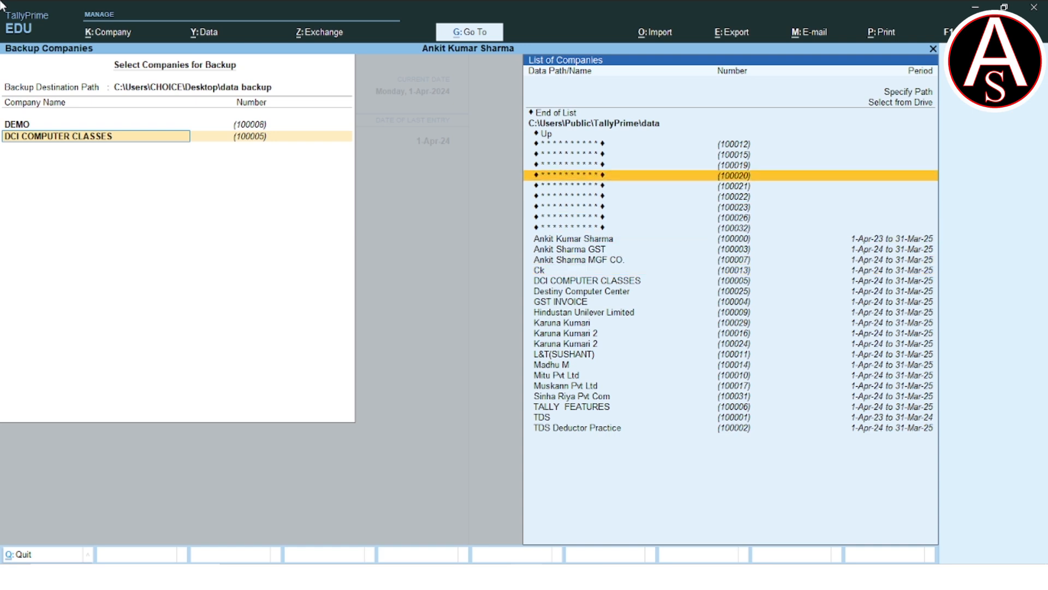
key("Up")
key("Up")
key("Up")
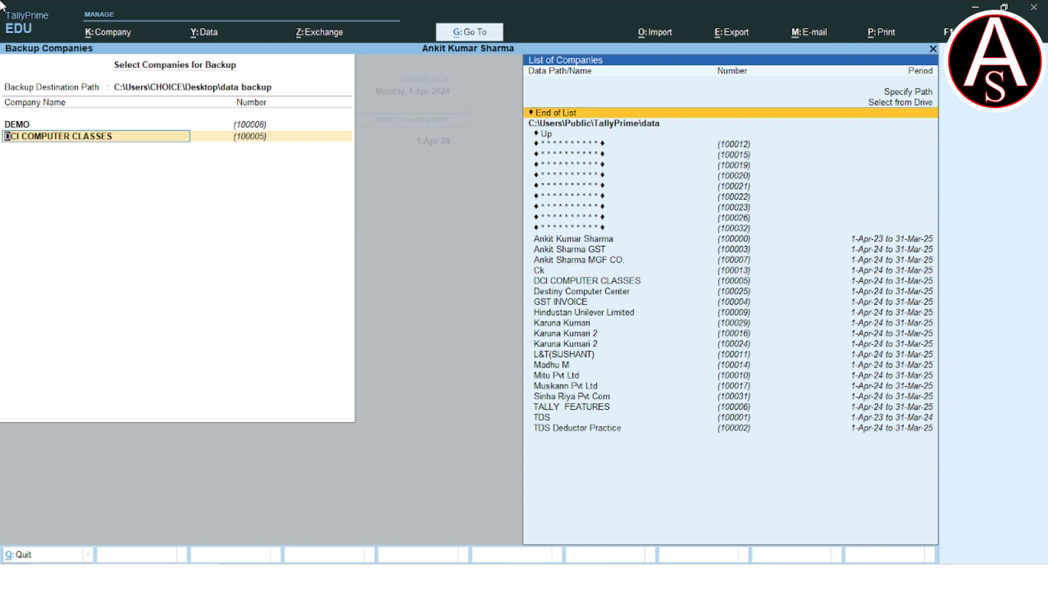
key("Down")
key("Down")
key("Down")
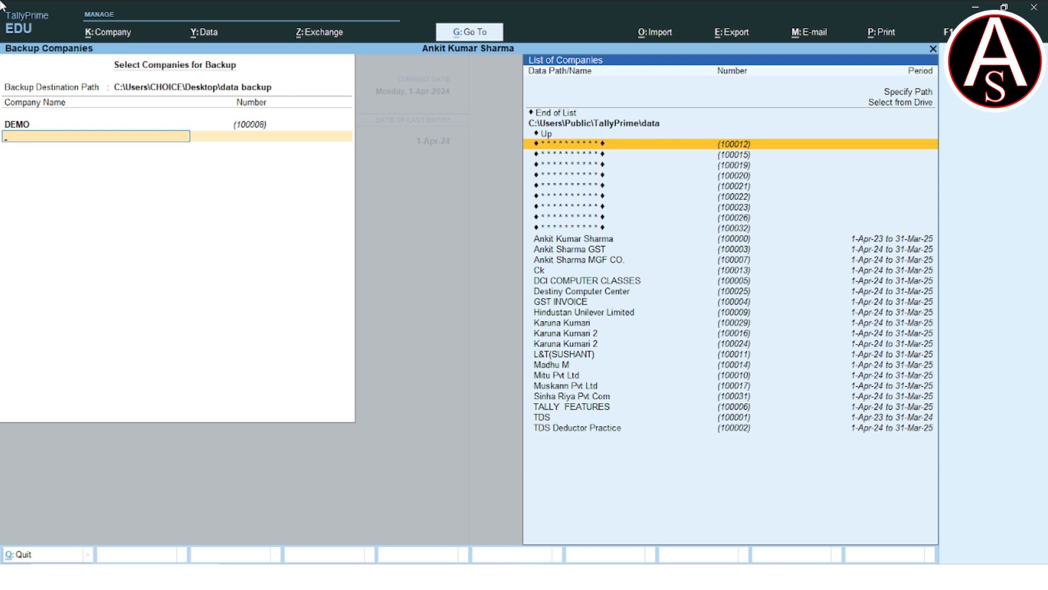
key("Return")
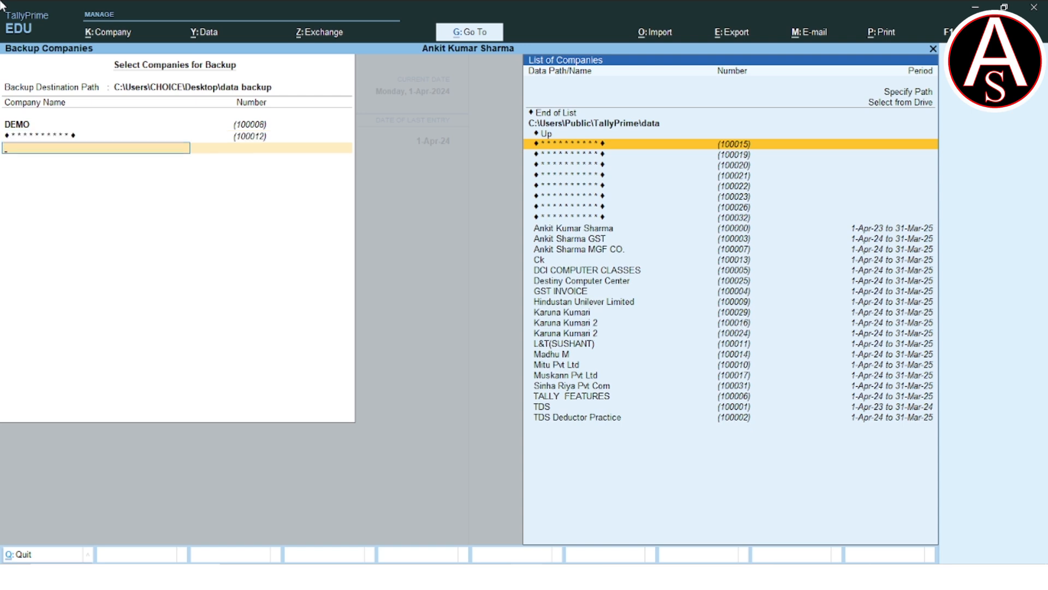
key("BackSpace")
key("Up")
key("Up")
key("Up")
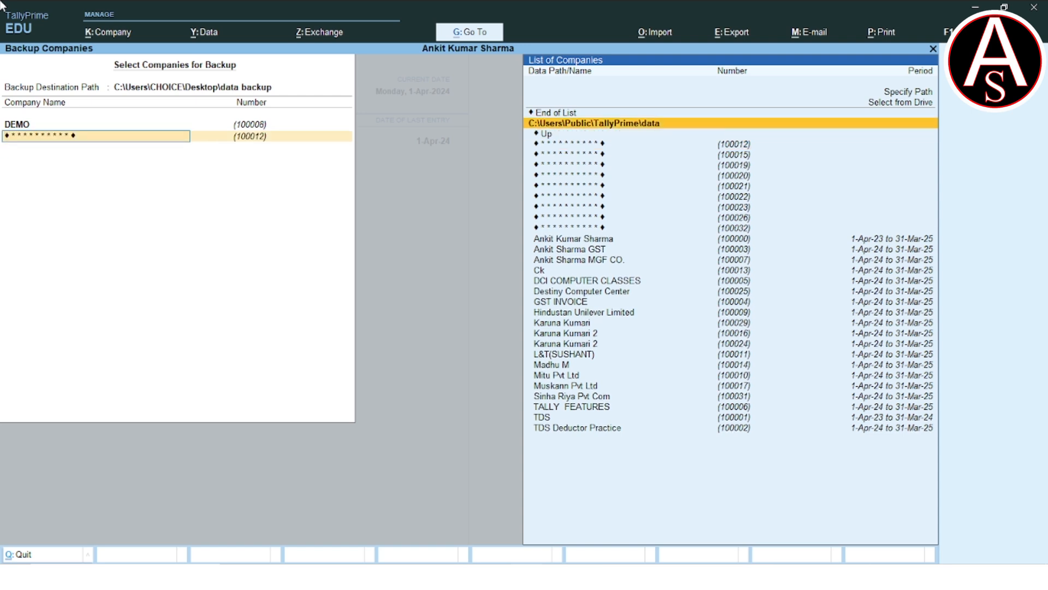
key("Return")
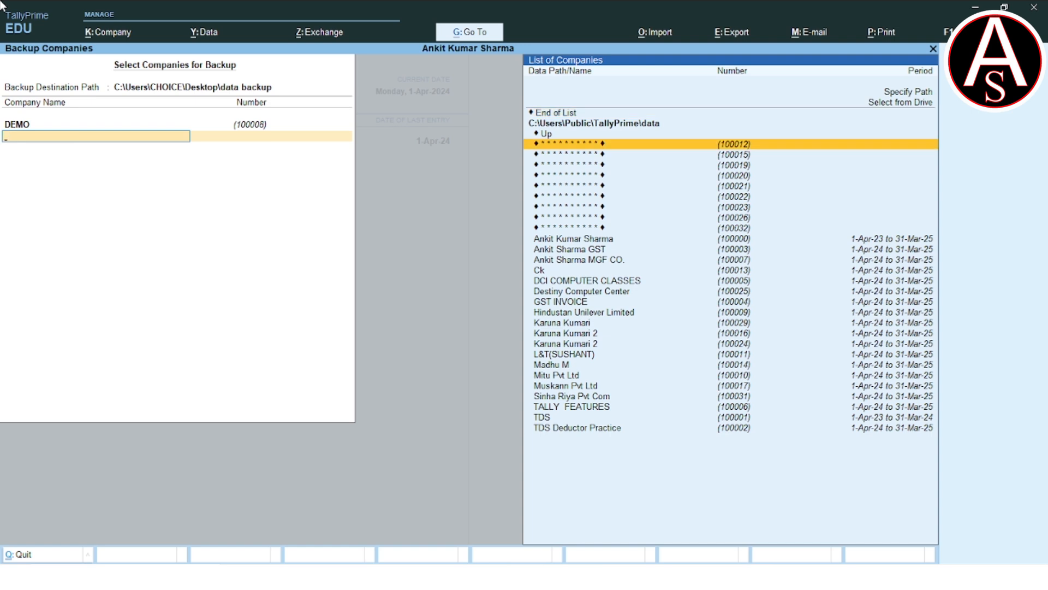
- End the company list after DEMO and accept the backup
key("Up")
key("Up")
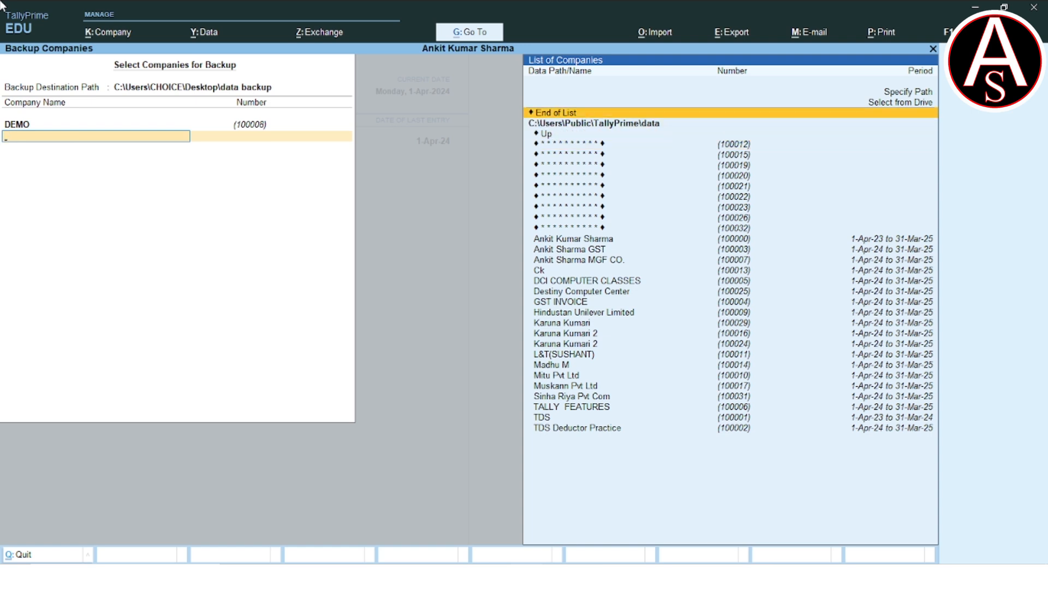
key("Return")
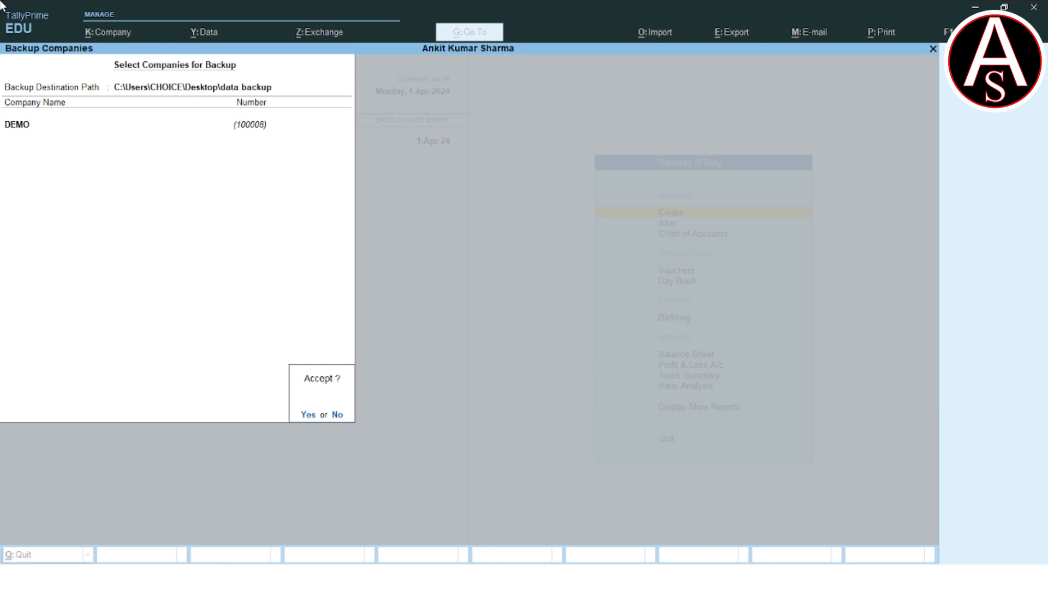
key("Return")
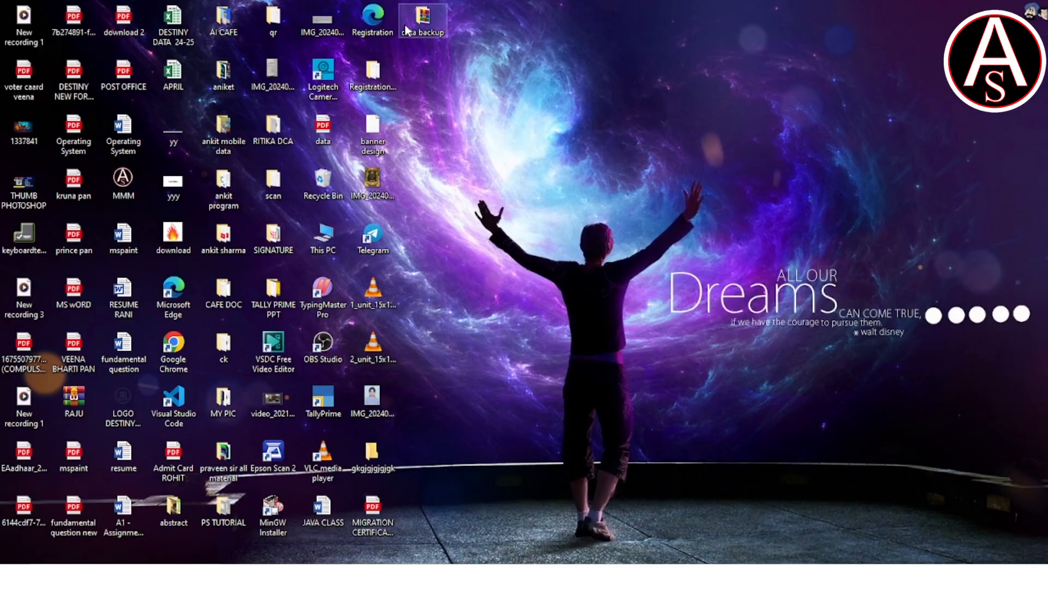
double_click(423, 22)
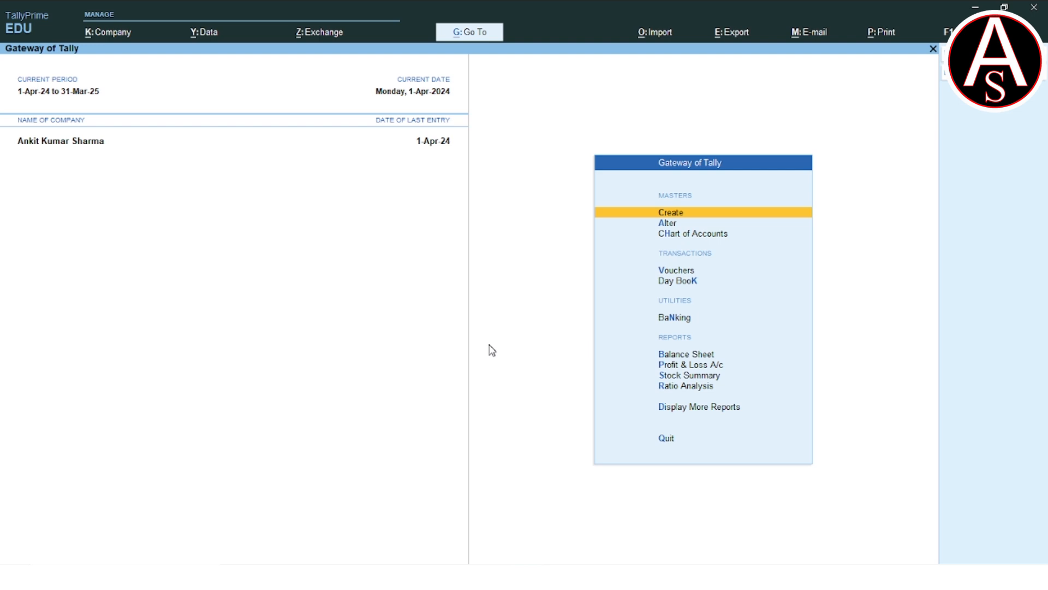
key("alt+k")
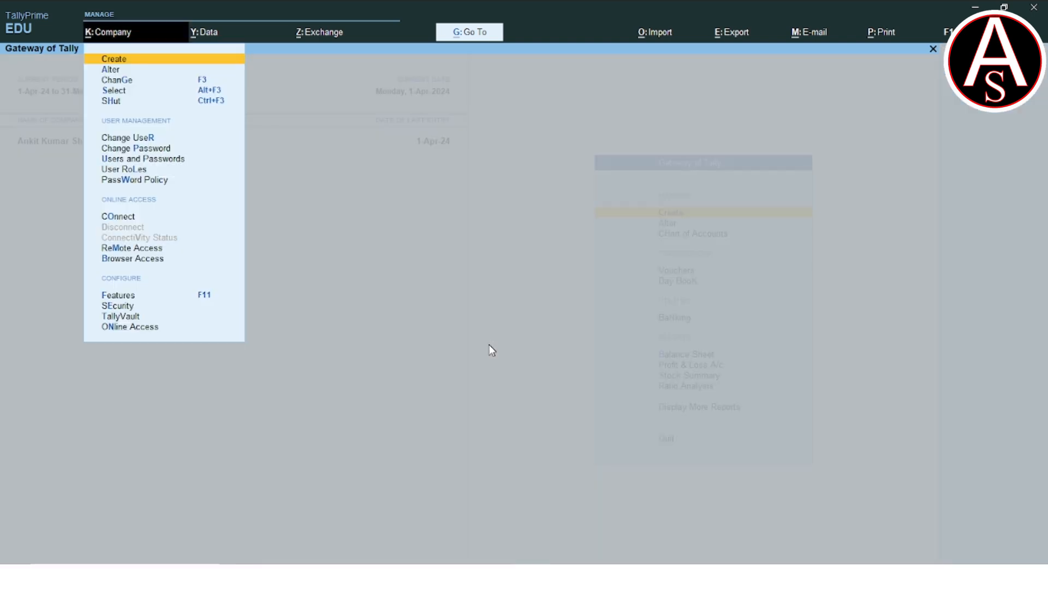
key("Down")
key("Return")
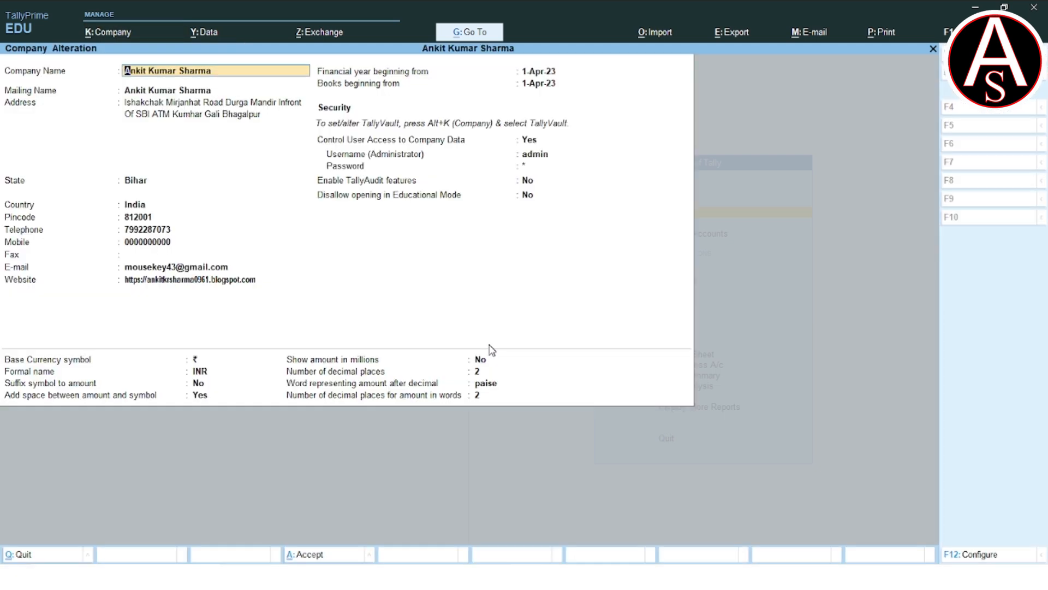
key("BackSpace")
key("Escape")
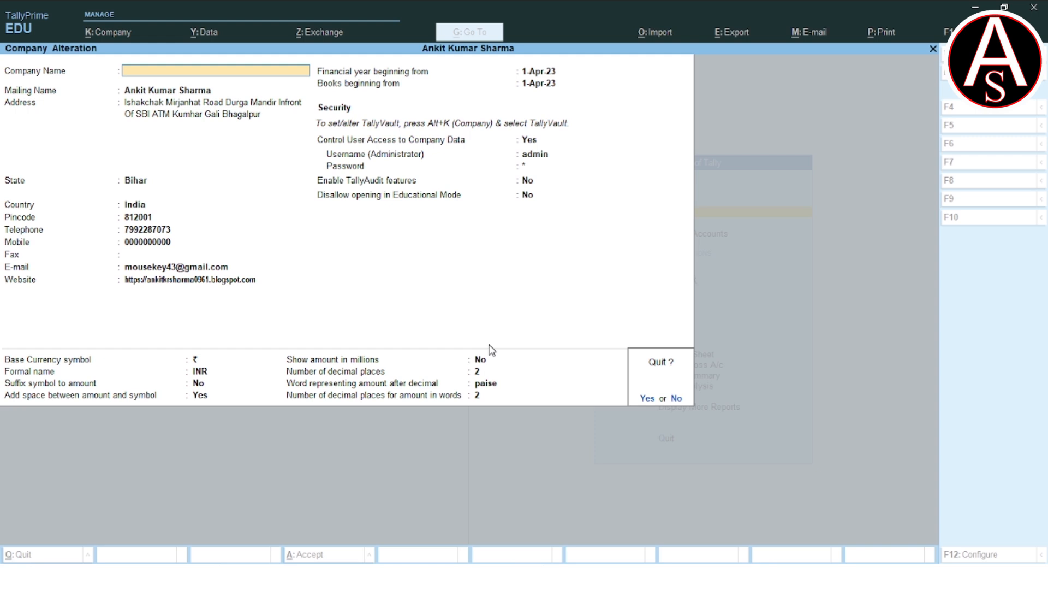
key("y")
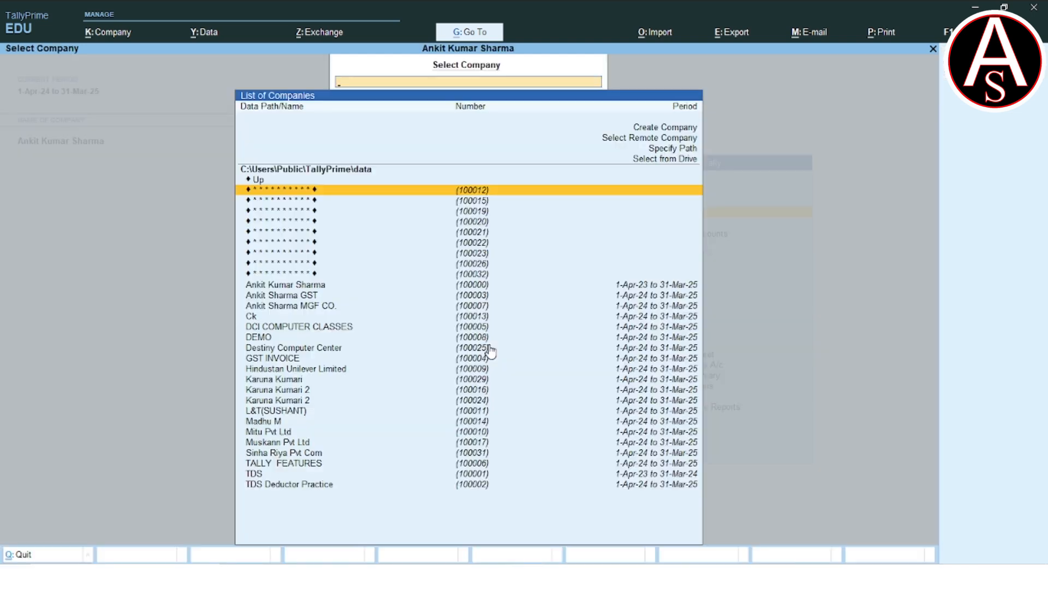
- Load the DEMO company from the list of companies
key("Down")
key("Down")
key("Down")
key("Down")
key("Down")
key("Down")
key("Down")
key("Down")
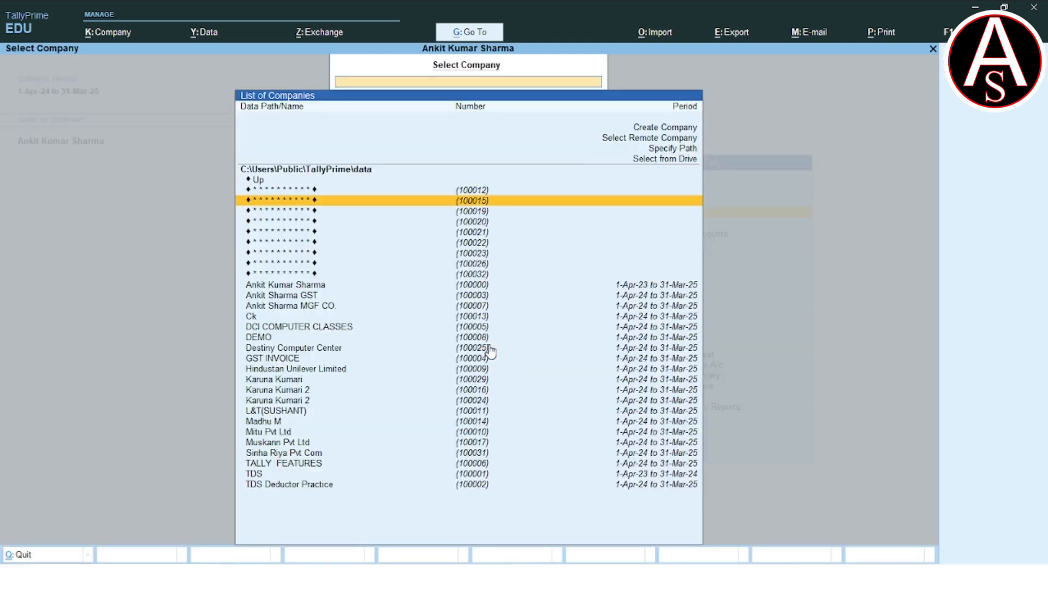
key("Down")
key("Down")
key("Down")
key("Down")
key("Down")
key("Down")
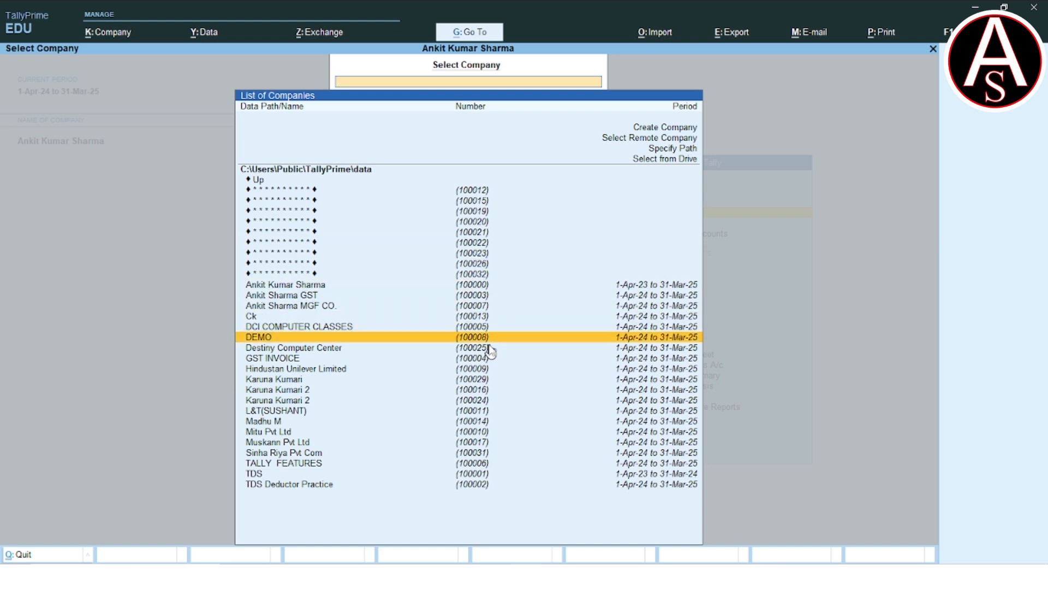
key("Return")
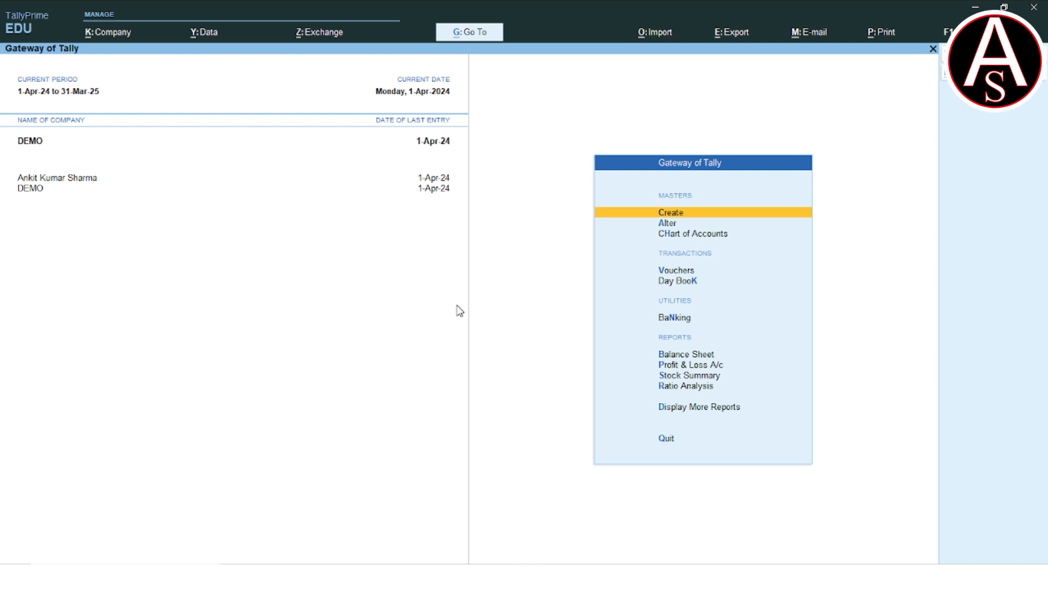
- Delete the DEMO company from its alteration form, confirm the deletion, and close the company selection list
key("alt+k")
key("Down")
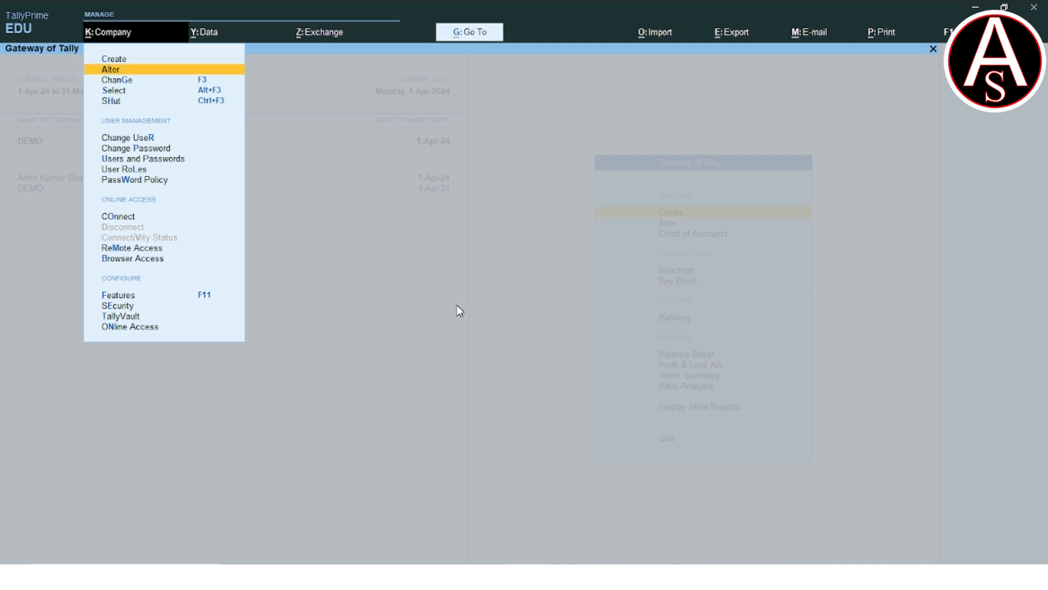
key("Return")
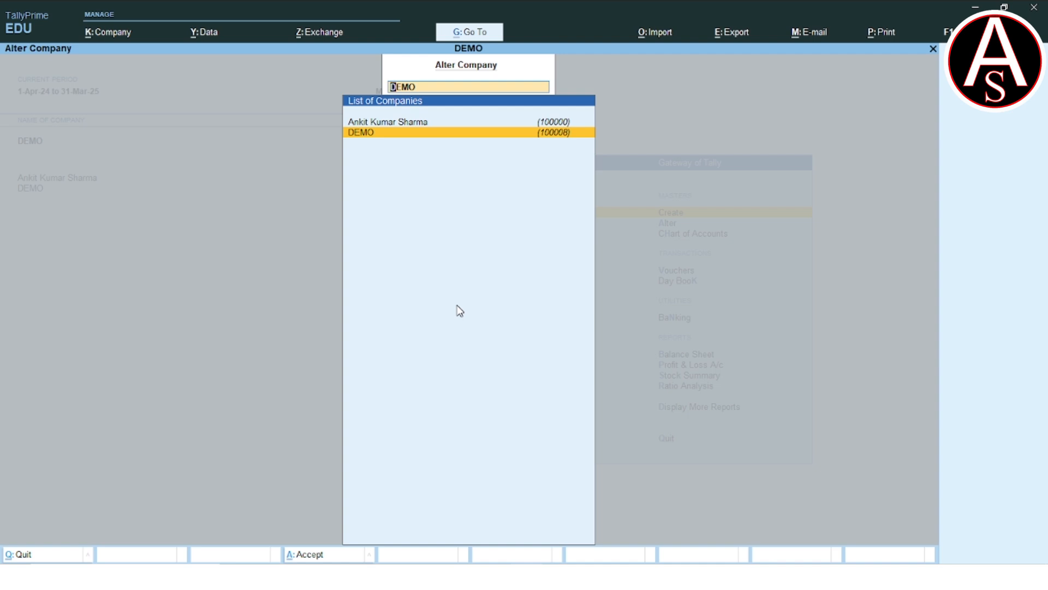
key("Return")
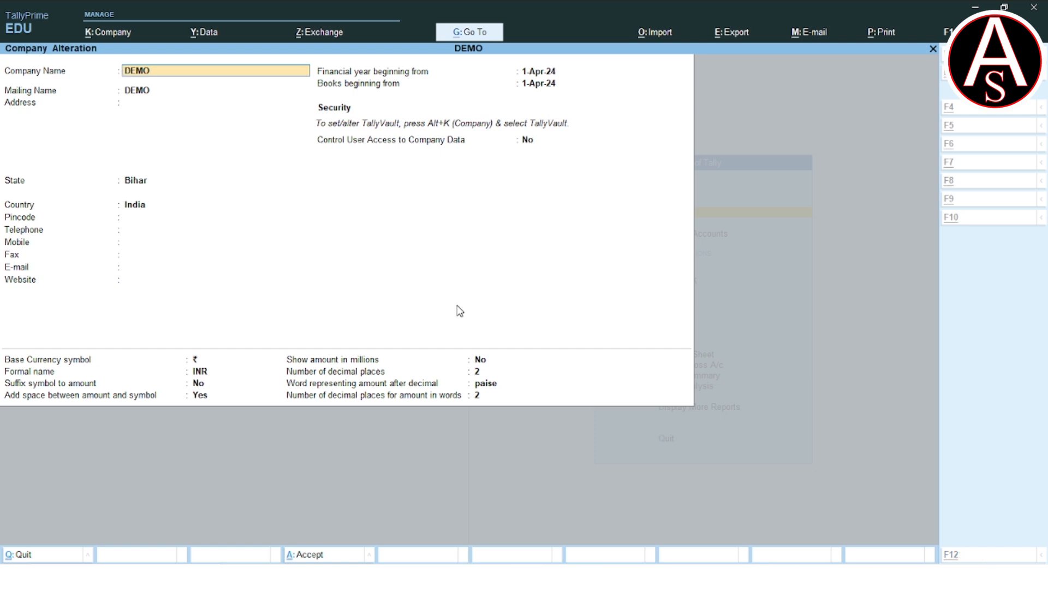
key("alt+d")
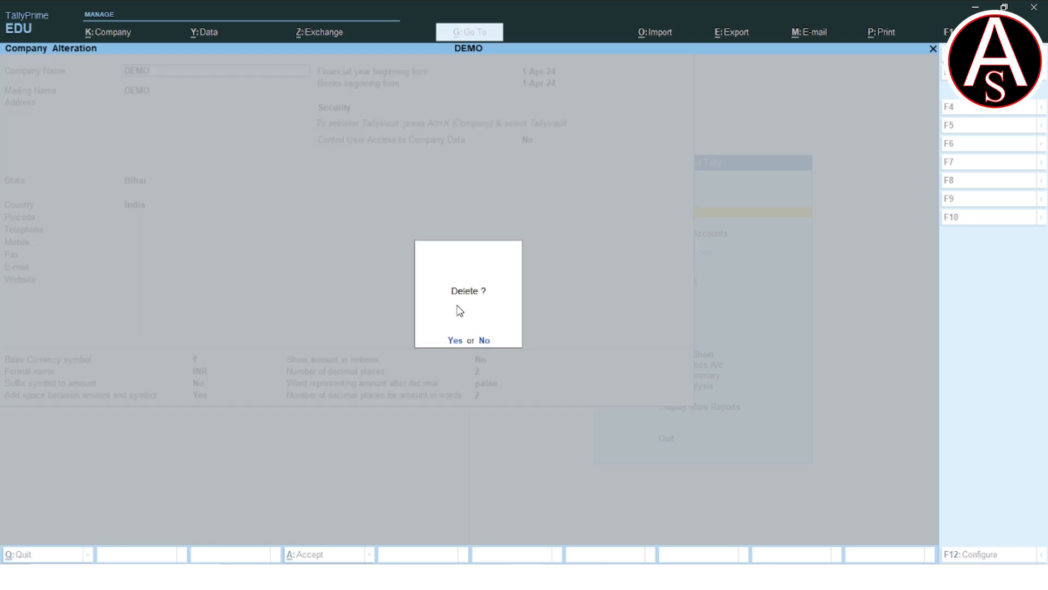
key("y")
key("y")
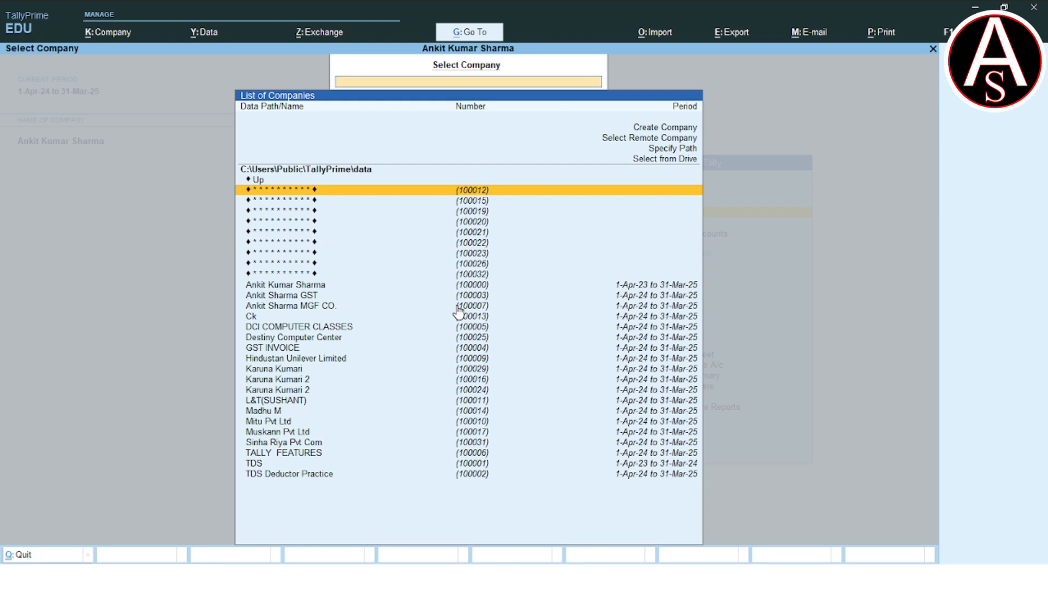
key("Escape")
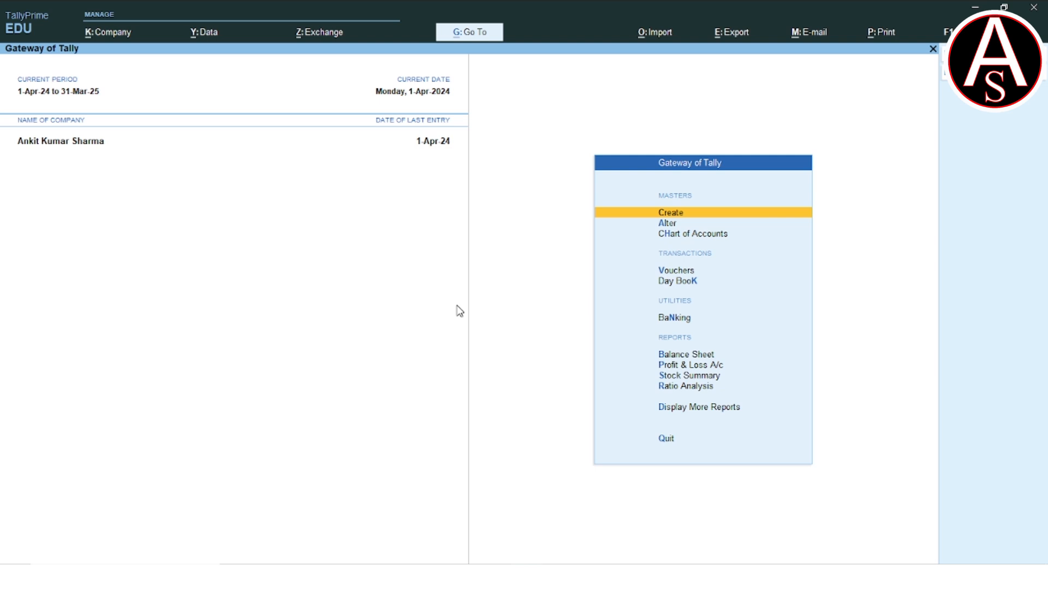
- Start a company data restore with C:\Users\Public\TallyPrime\data as the destination path
key("alt+y")
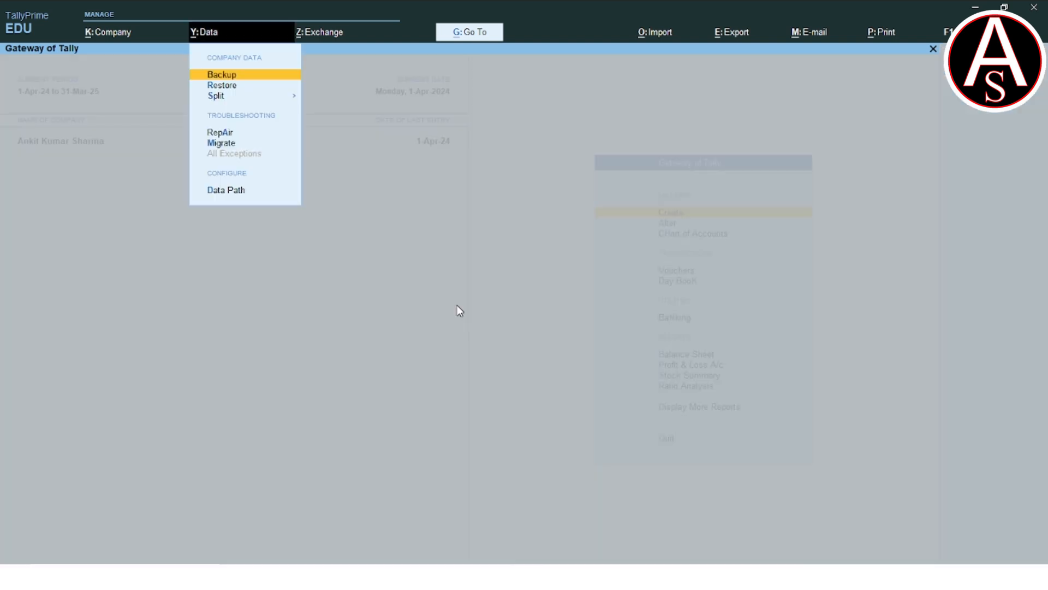
key("Down")
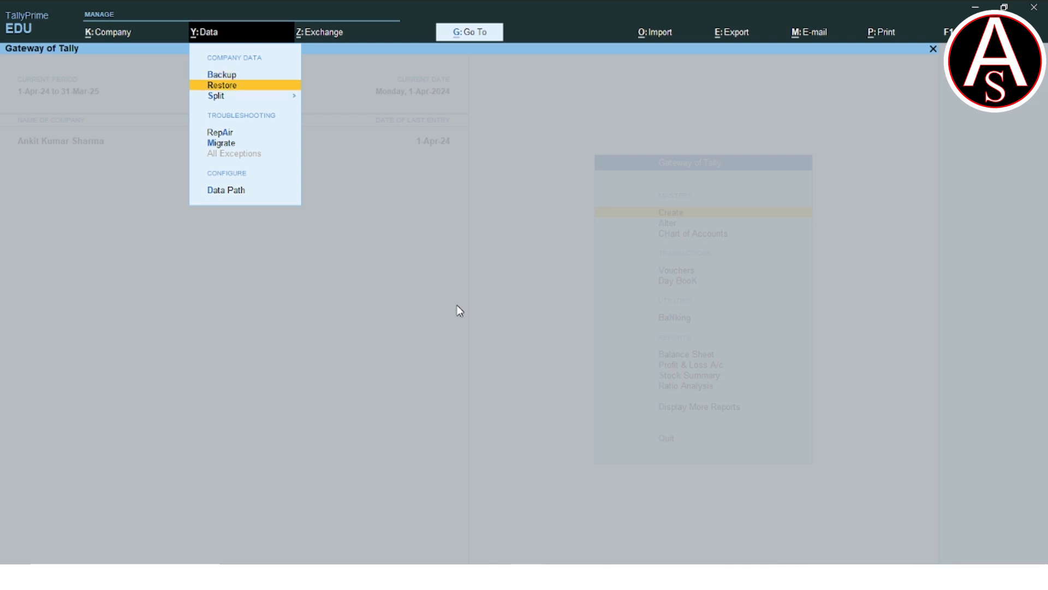
key("Return")
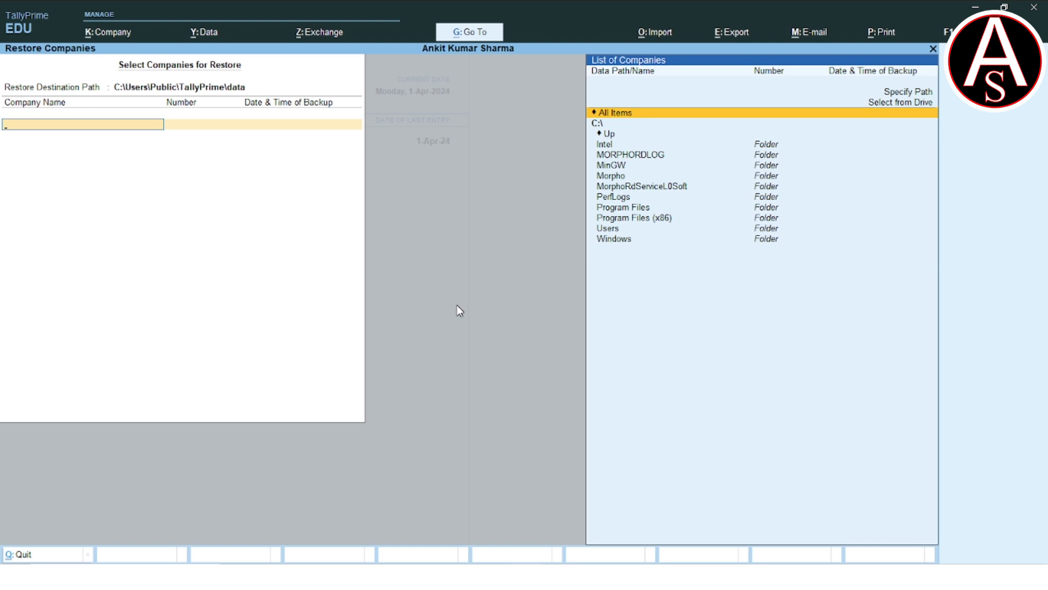
key("BackSpace")
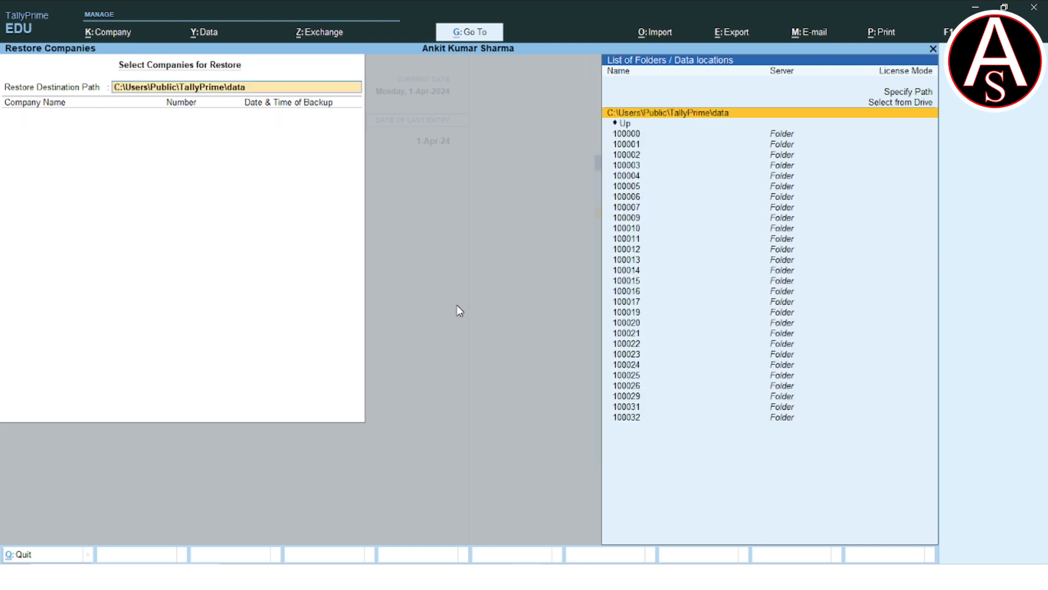
key("Return")
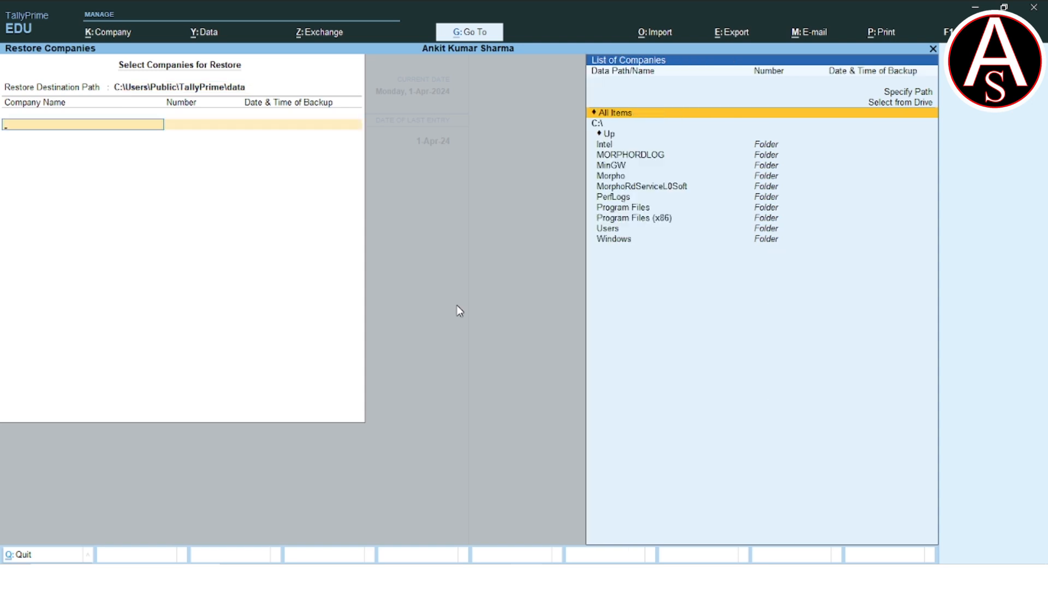
- Browse to the data backup folder on the Desktop as the source of the restore
key("Up")
key("Return")
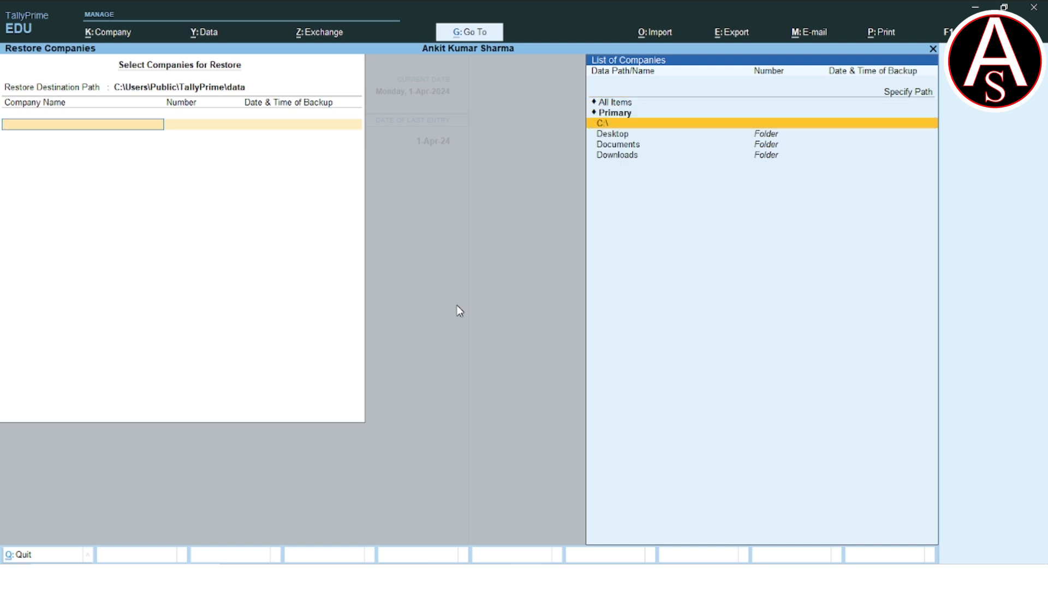
key("Down")
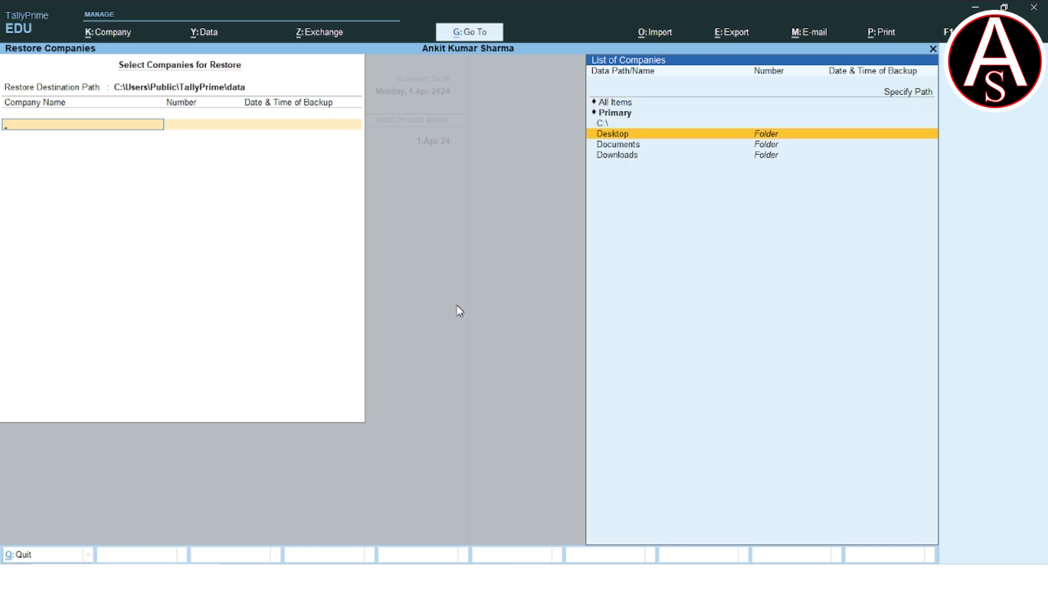
key("Return")
key("Down")
key("Down")
key("Down")
key("Down")
key("Down")
key("Down")
key("Down")
key("Down")
key("Down")
key("Down")
key("Down")
key("Down")
key("Down")
key("Down")
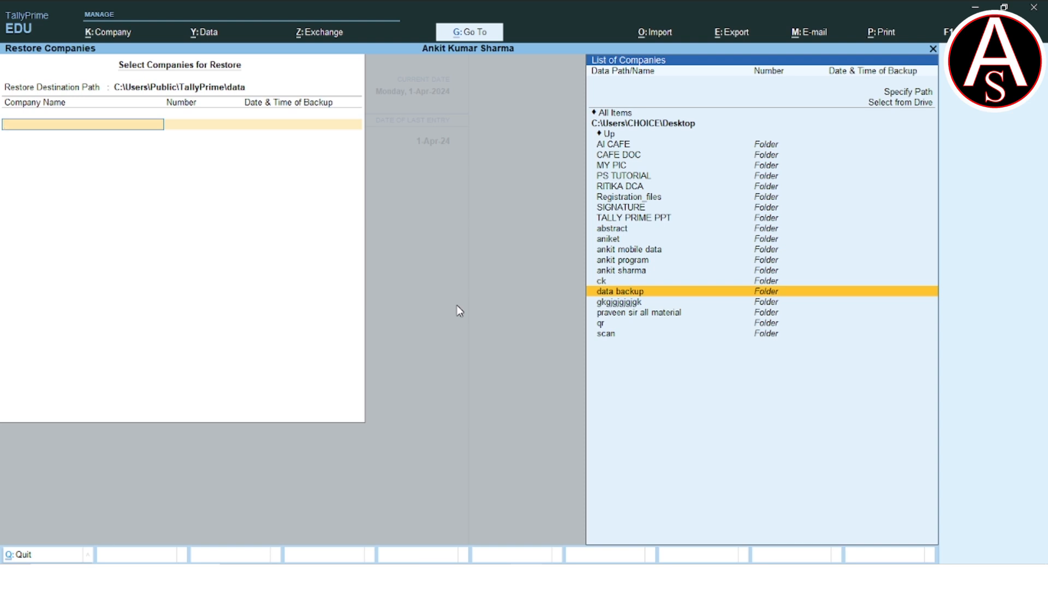
key("Return")
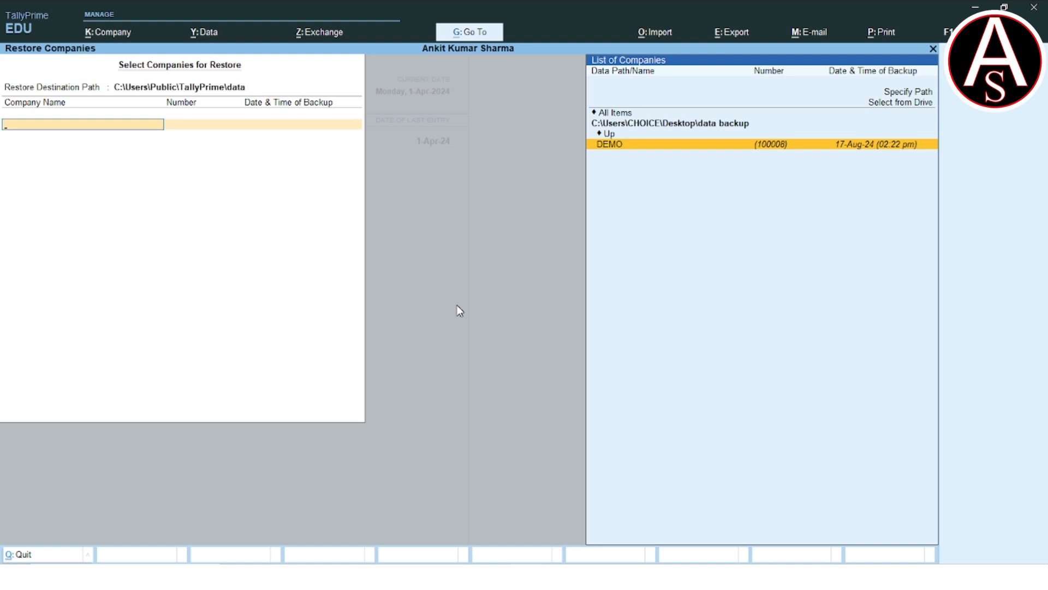
- Choose the DEMO backup as the only company to restore and accept the restore
key("Return")
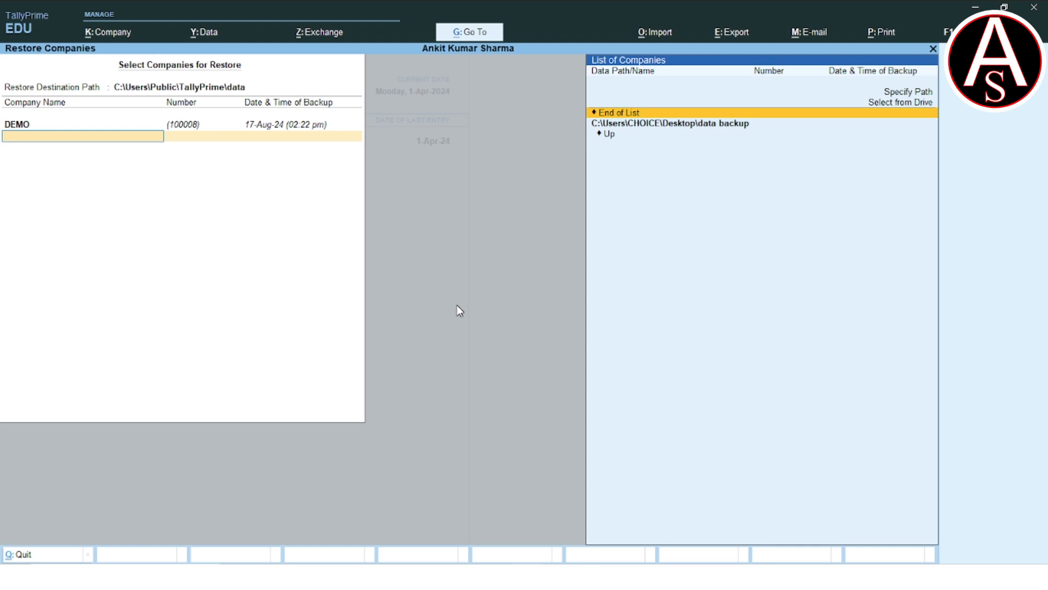
key("Return")
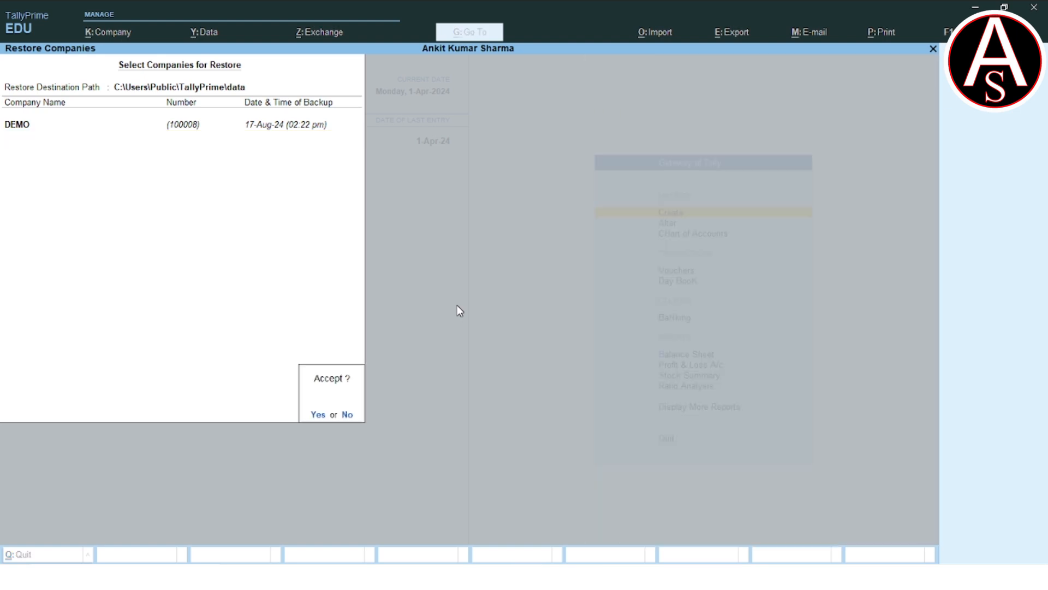
key("Return")
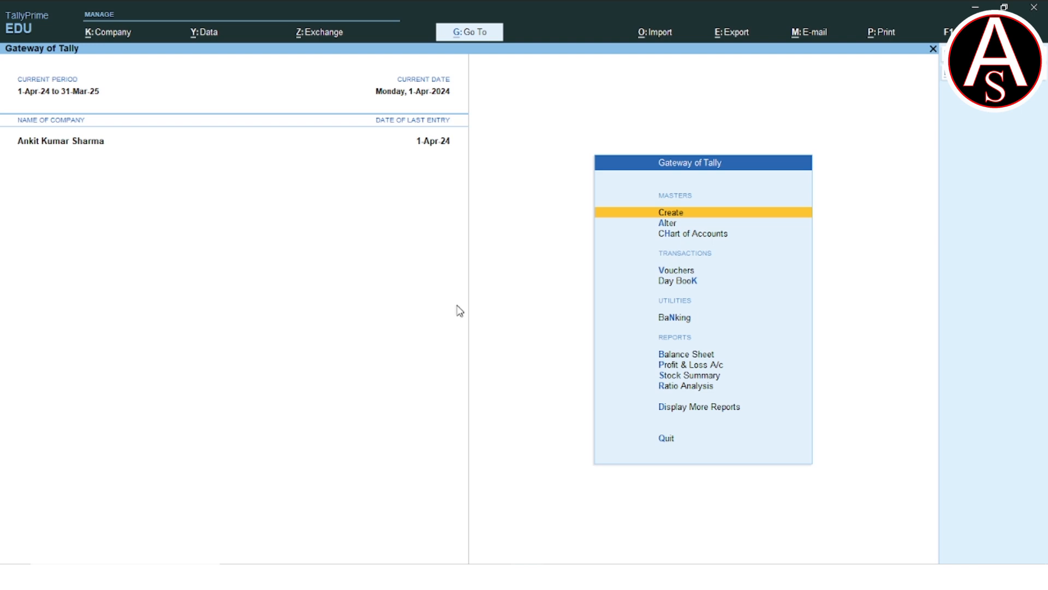
- Load the restored DEMO company from the list of companies
key("alt+F3")
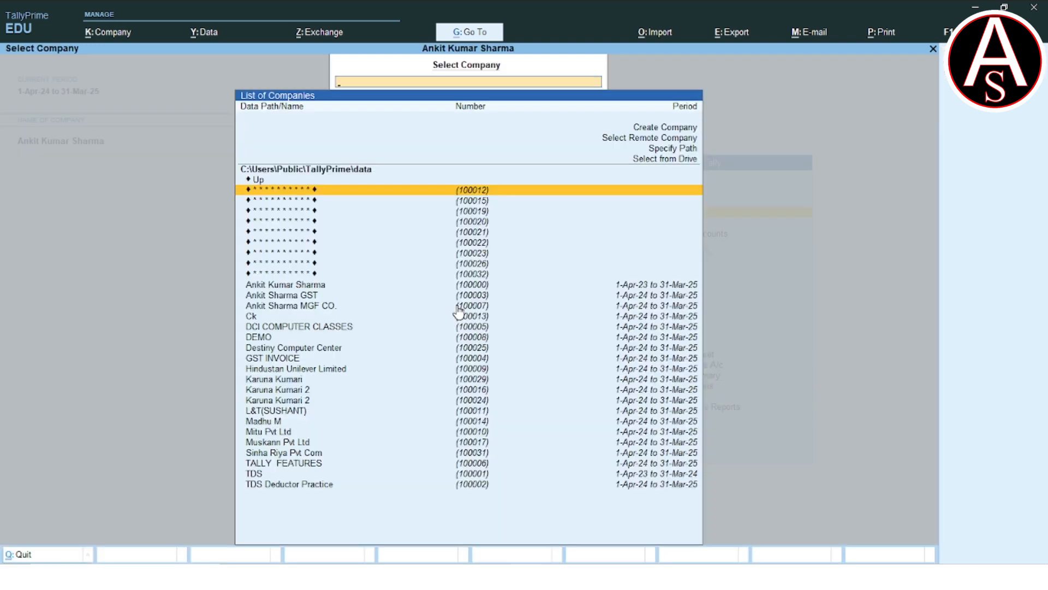
key("Down")
key("Down")
key("Down")
key("Down")
key("Down")
key("Down")
key("Down")
key("Down")
key("Down")
key("Down")
key("Down")
key("Down")
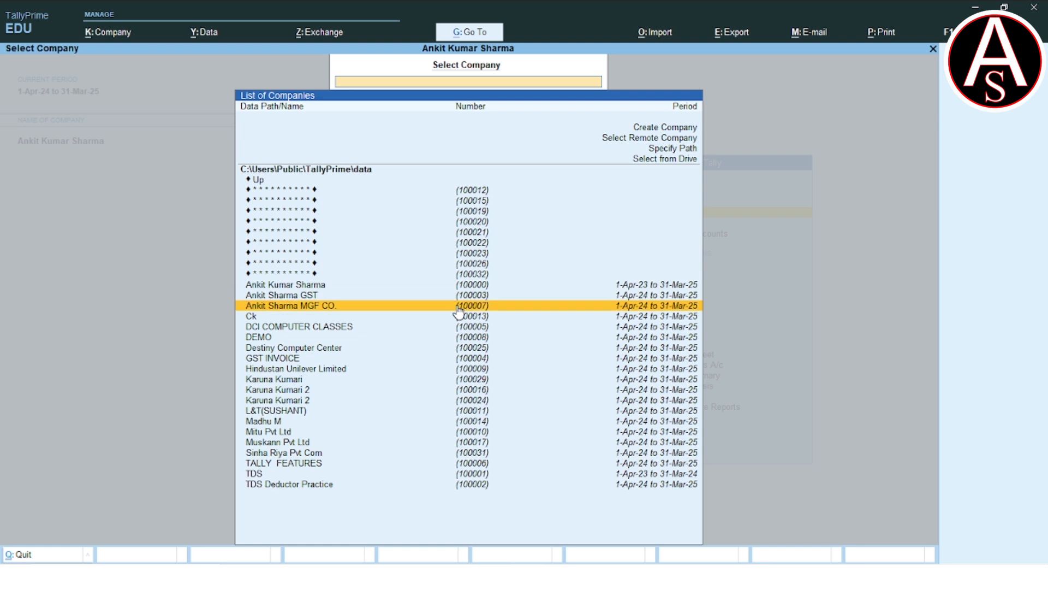
key("Down")
key("Down")
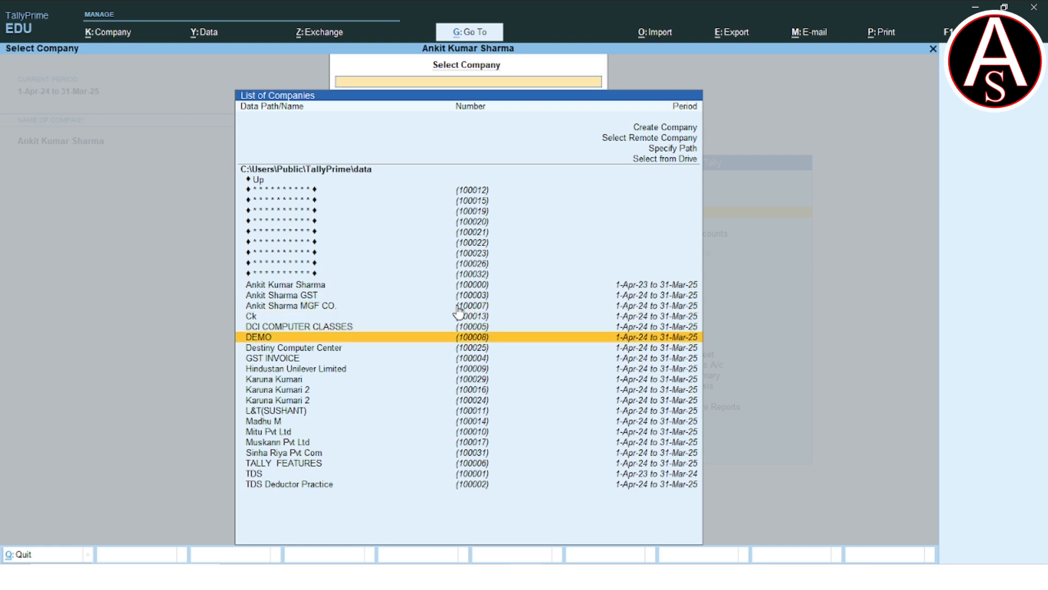
key("Return")
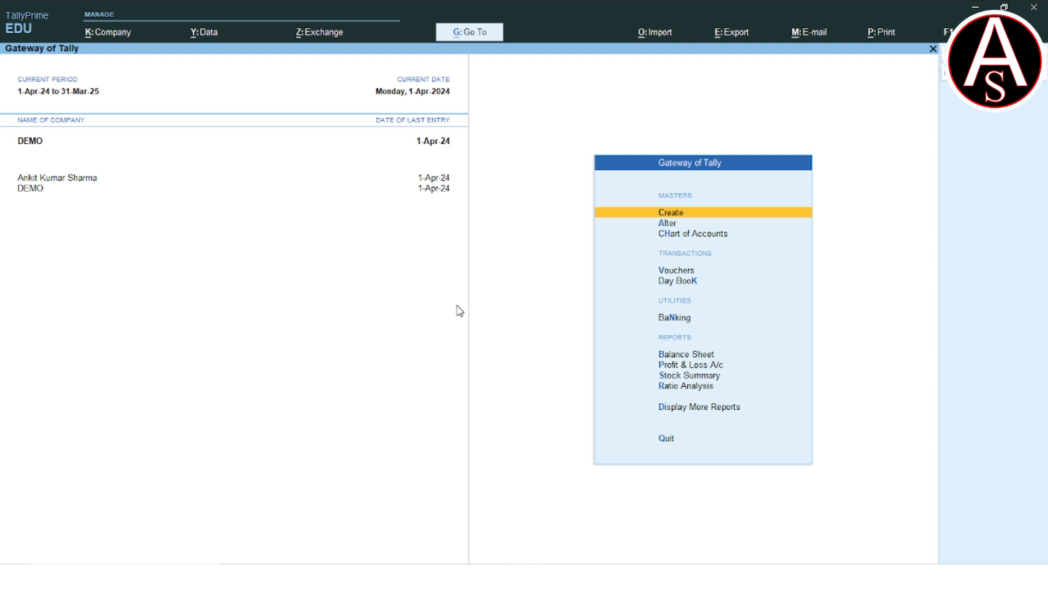
- Check the voucher entries in DEMO's Day Book, then return to the Gateway of Tally
key("Down")
key("Down")
key("Down")
key("Down")
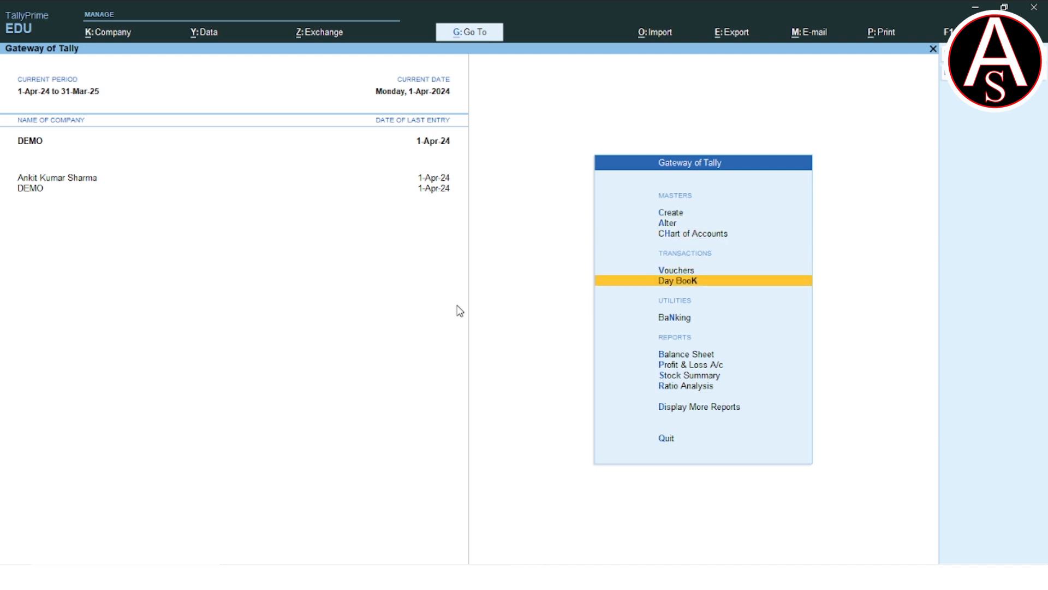
key("Return")
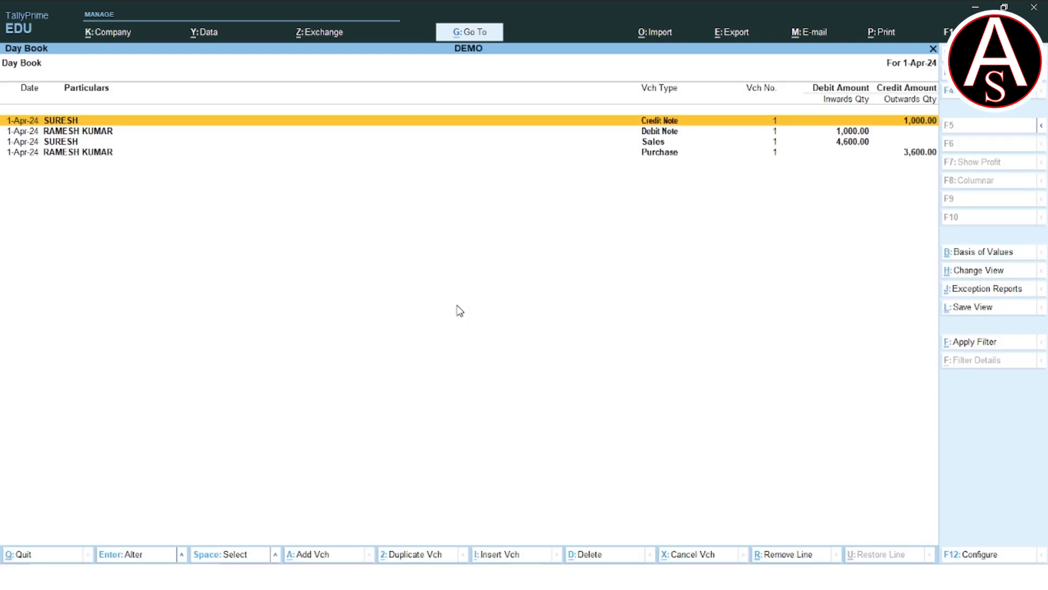
key("Escape")
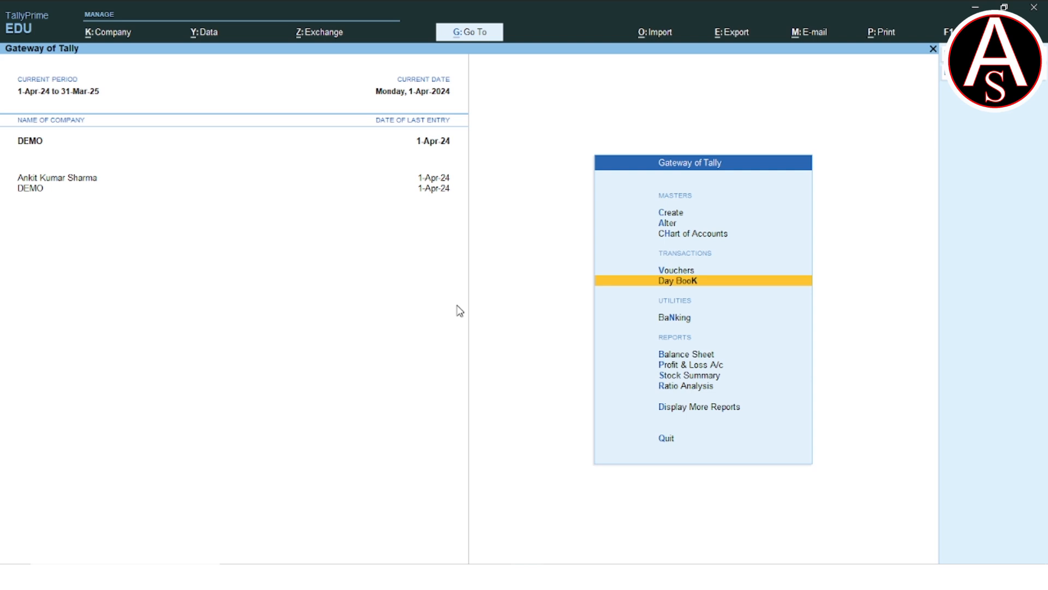